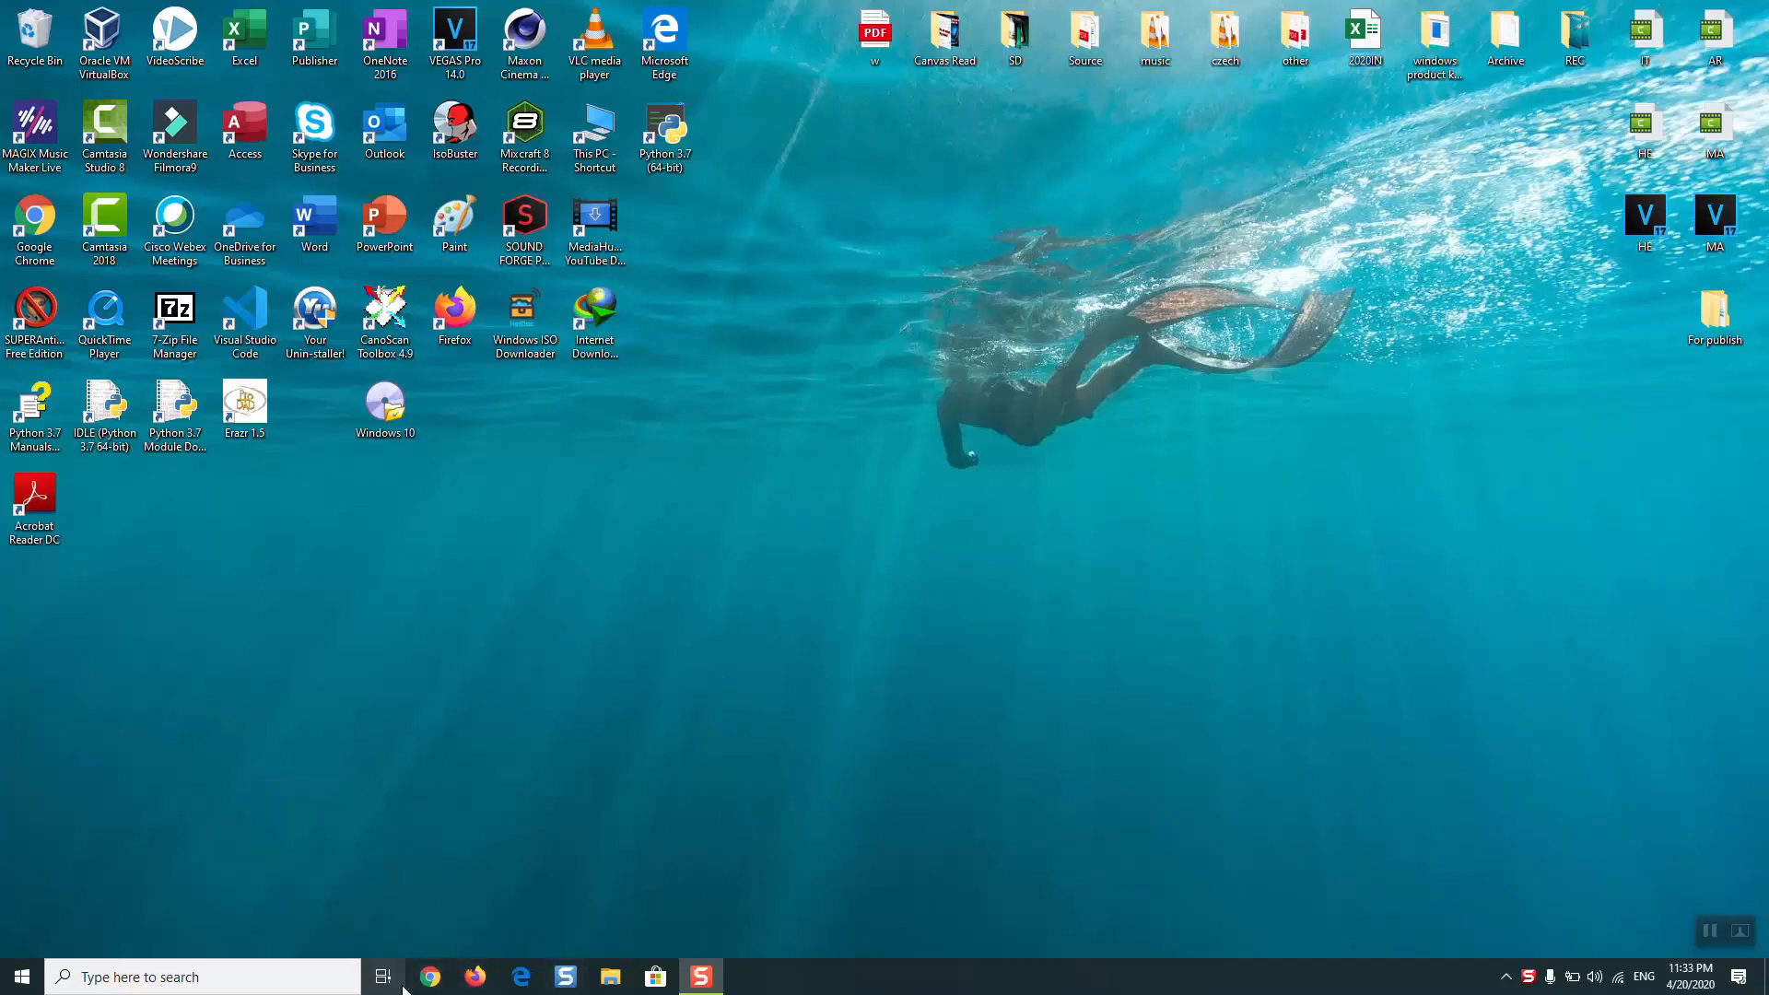
Open Google Chrome and search the web for "downlaod windows 10".
{"action": "left_click", "coordinate": [431, 976]}
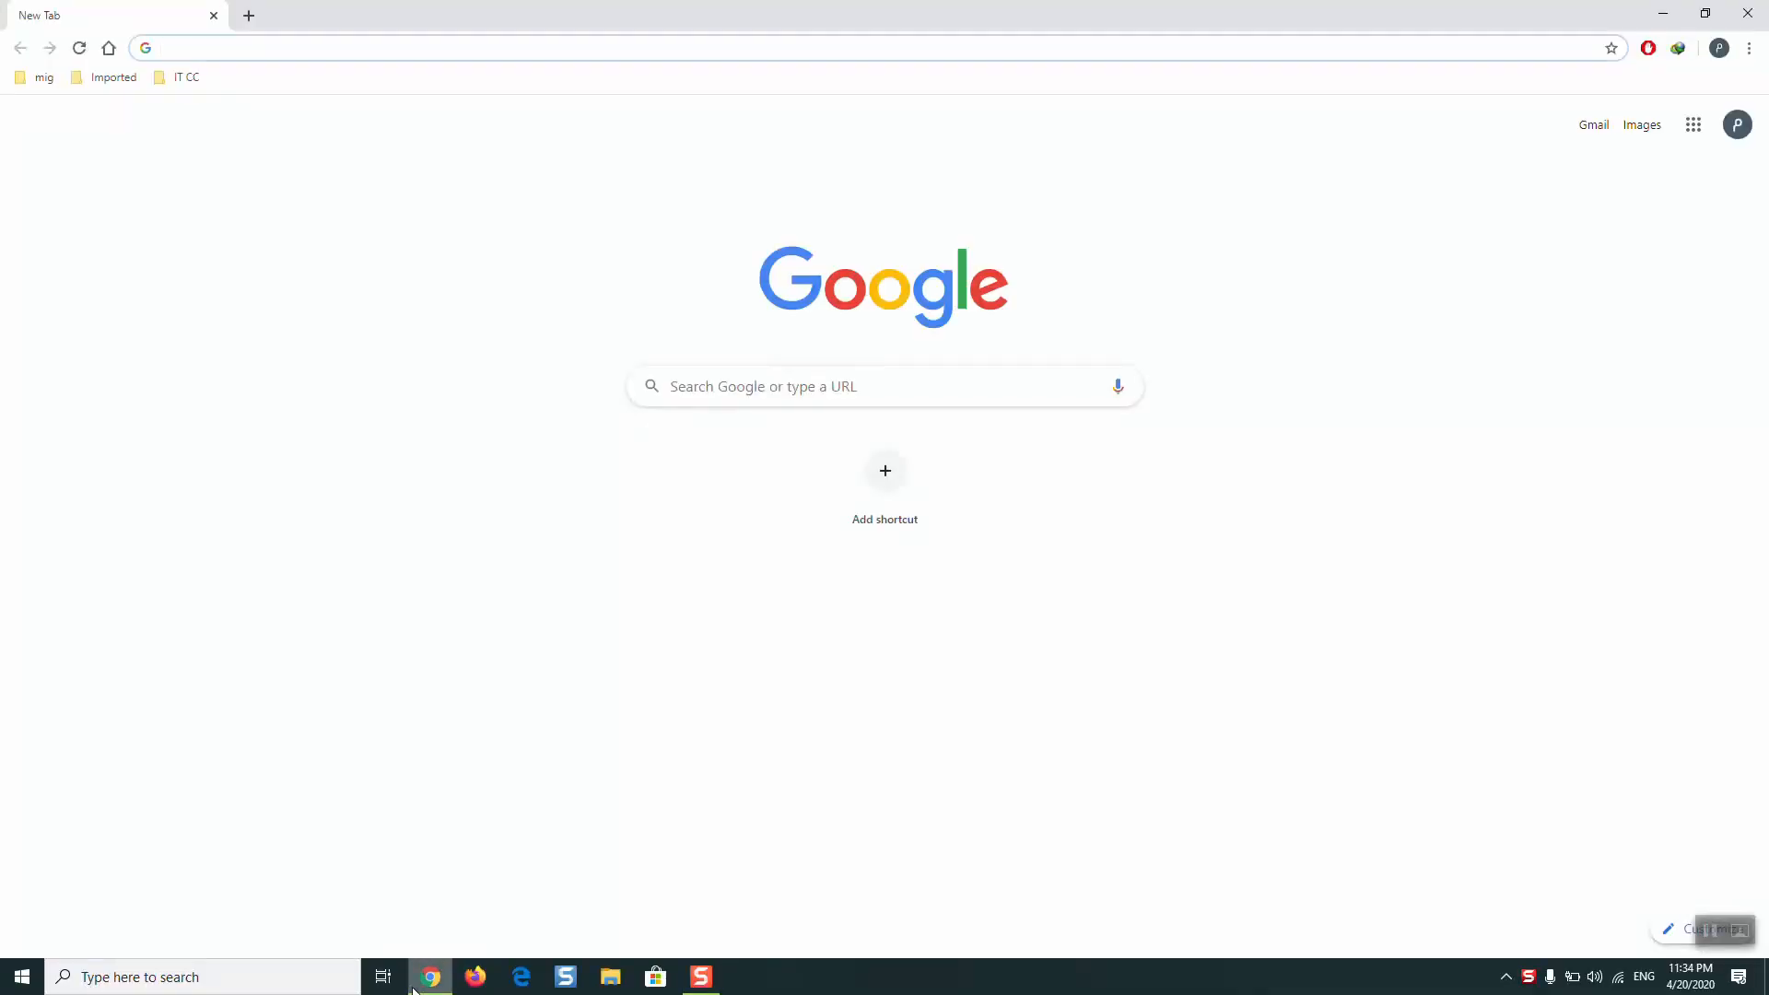
{"action": "type", "text": "do"}
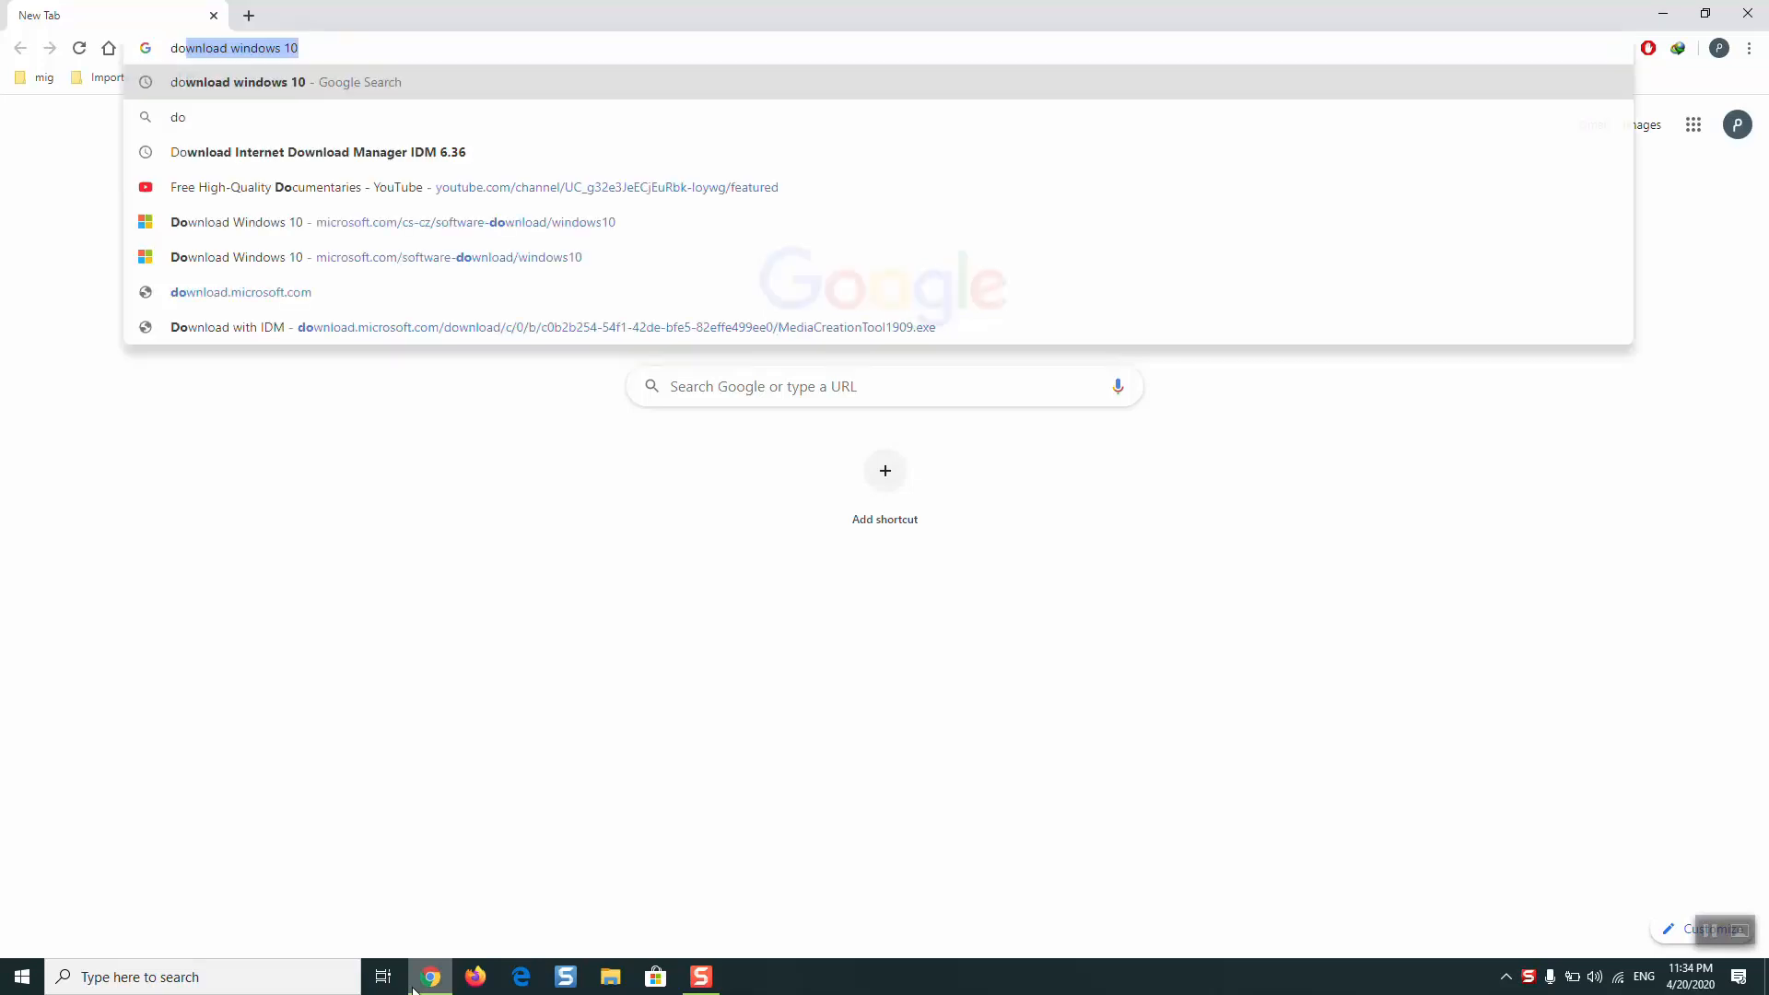
{"action": "type", "text": "wnlaod windo"}
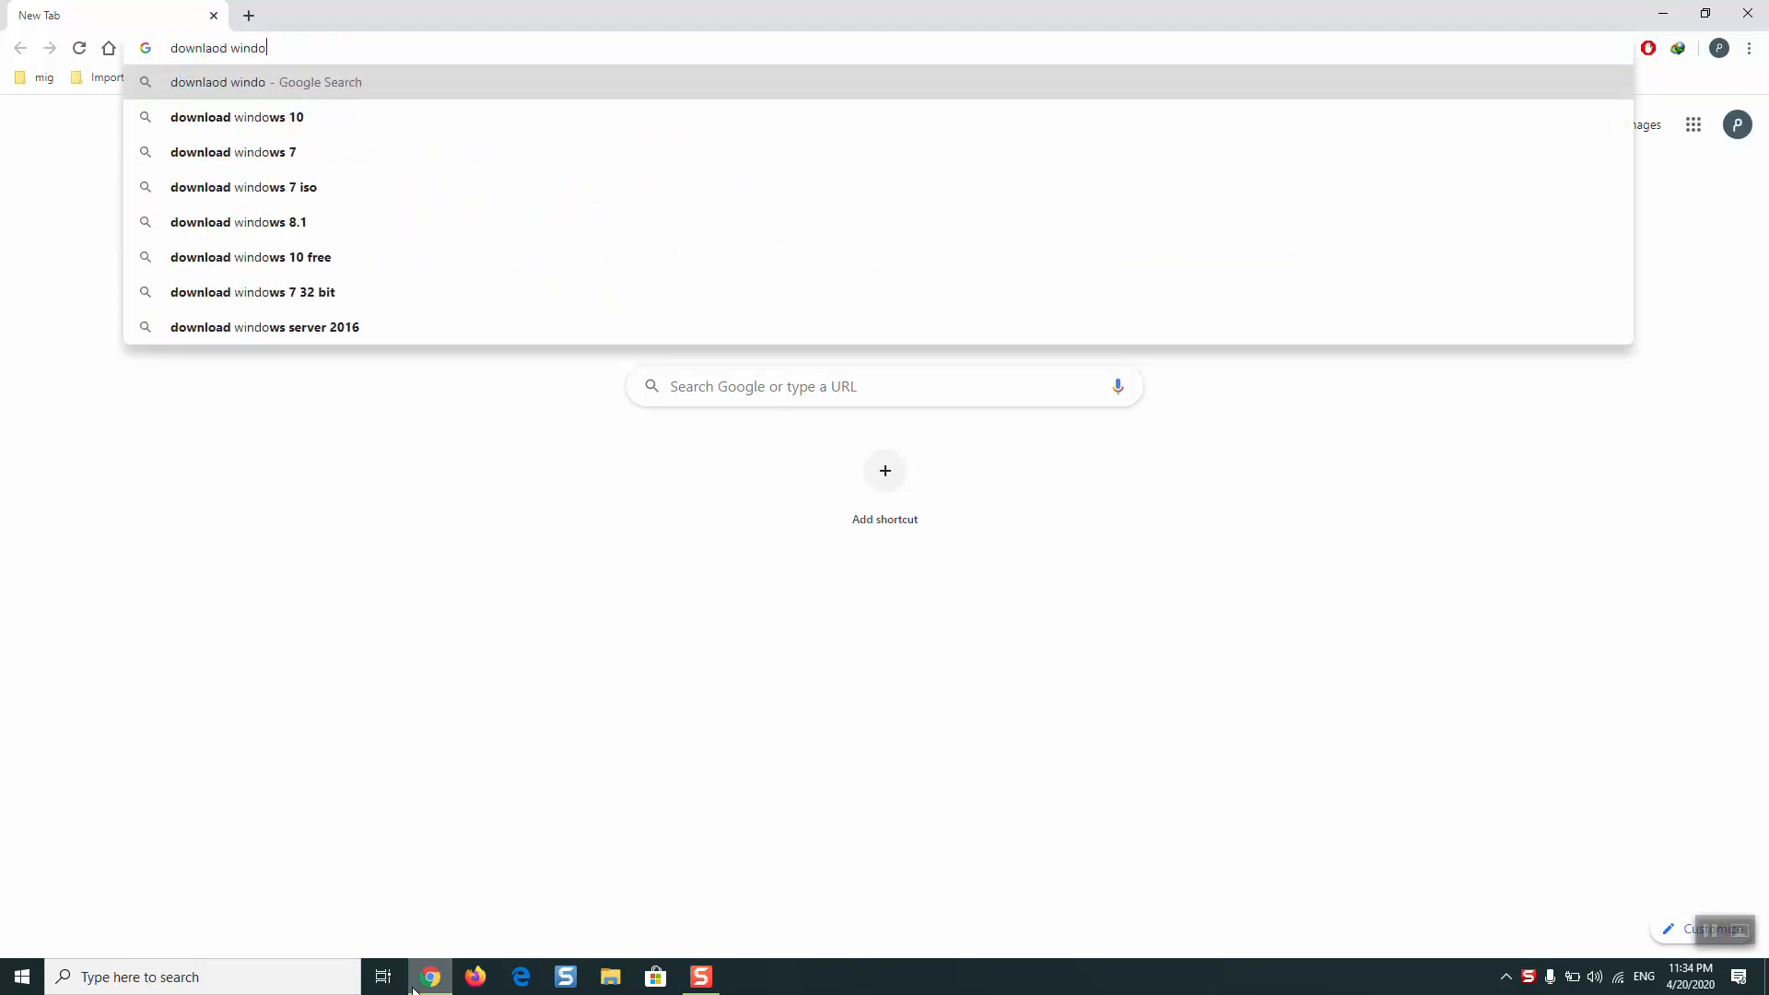
{"action": "type", "text": "ws 10"}
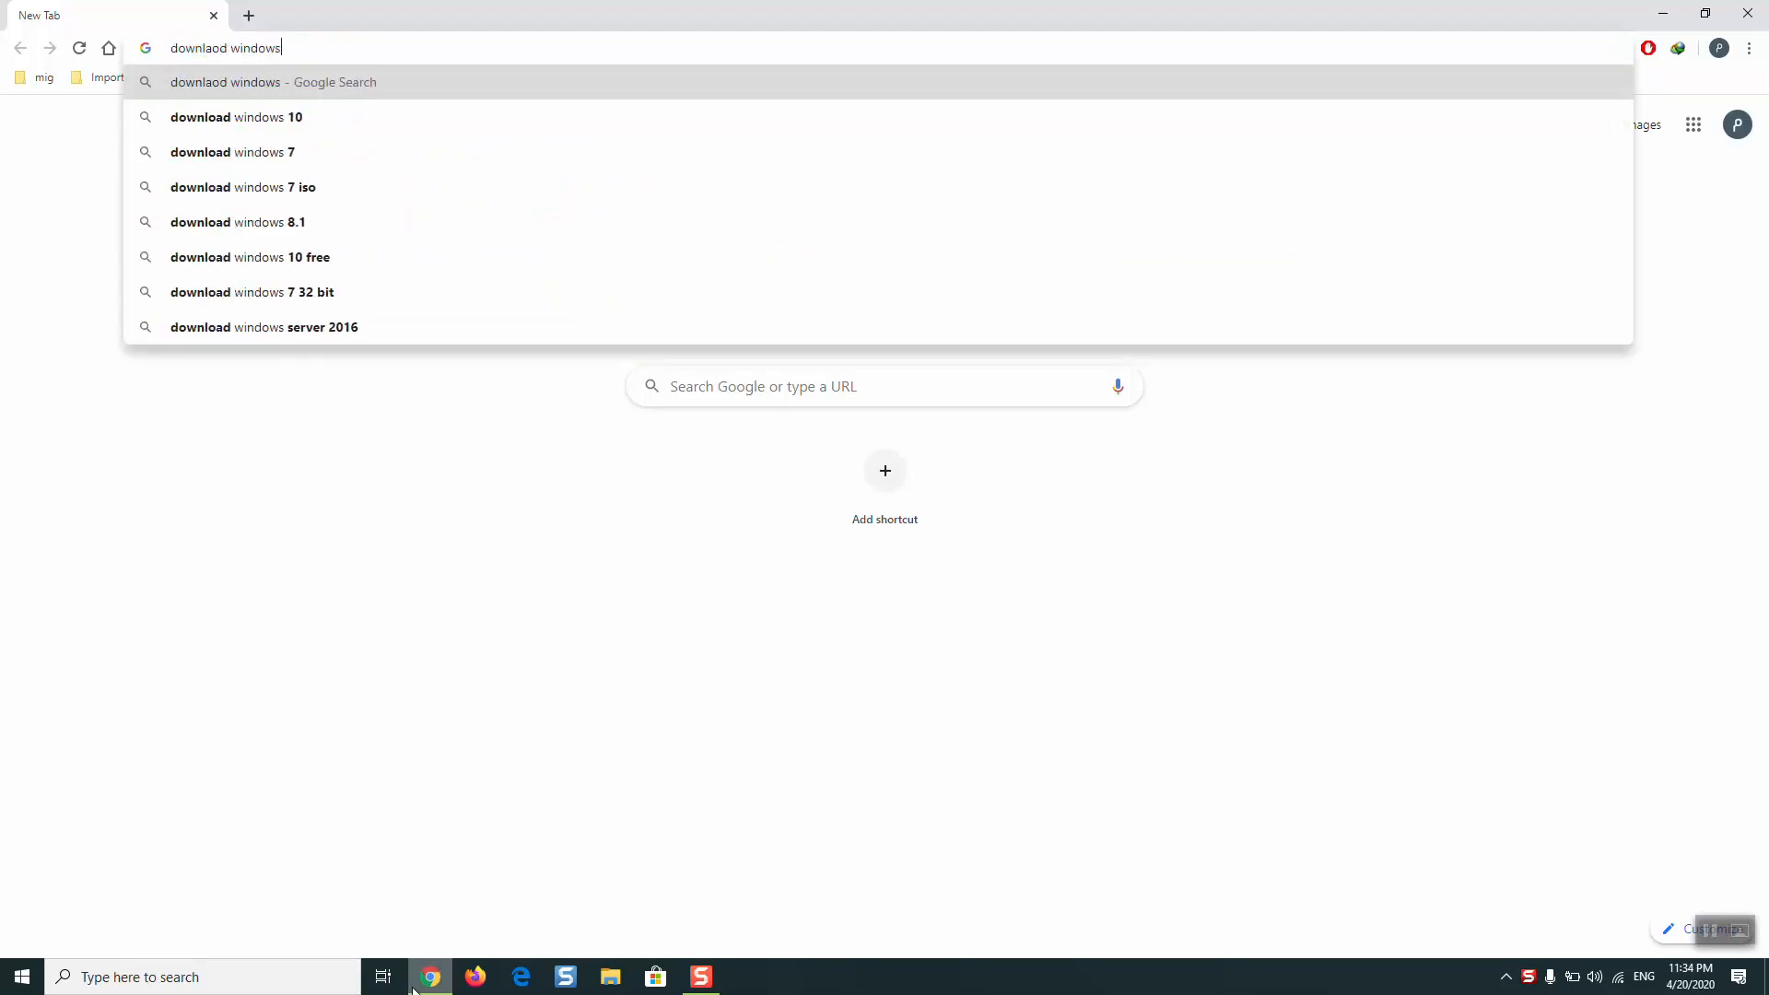
{"action": "key", "text": "Return"}
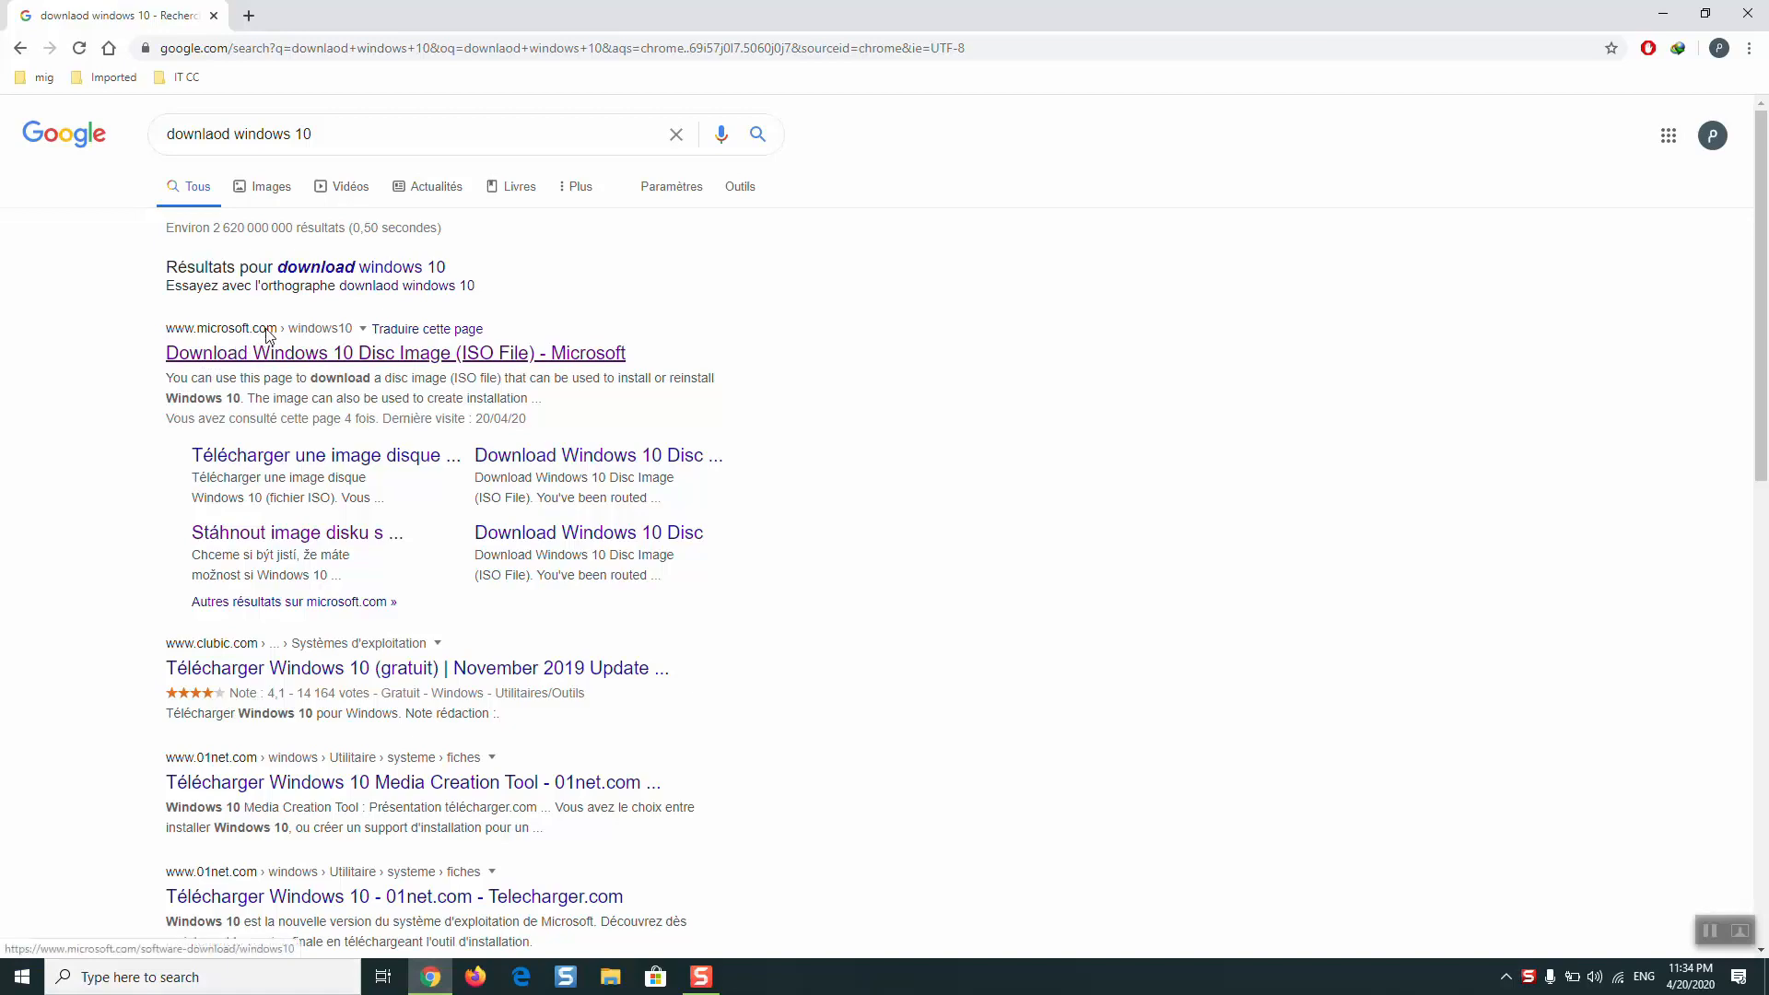
Open Microsoft's Windows 10 download page, translate it to English and go to the Media Creation Tool download section.
{"action": "left_click", "coordinate": [281, 361]}
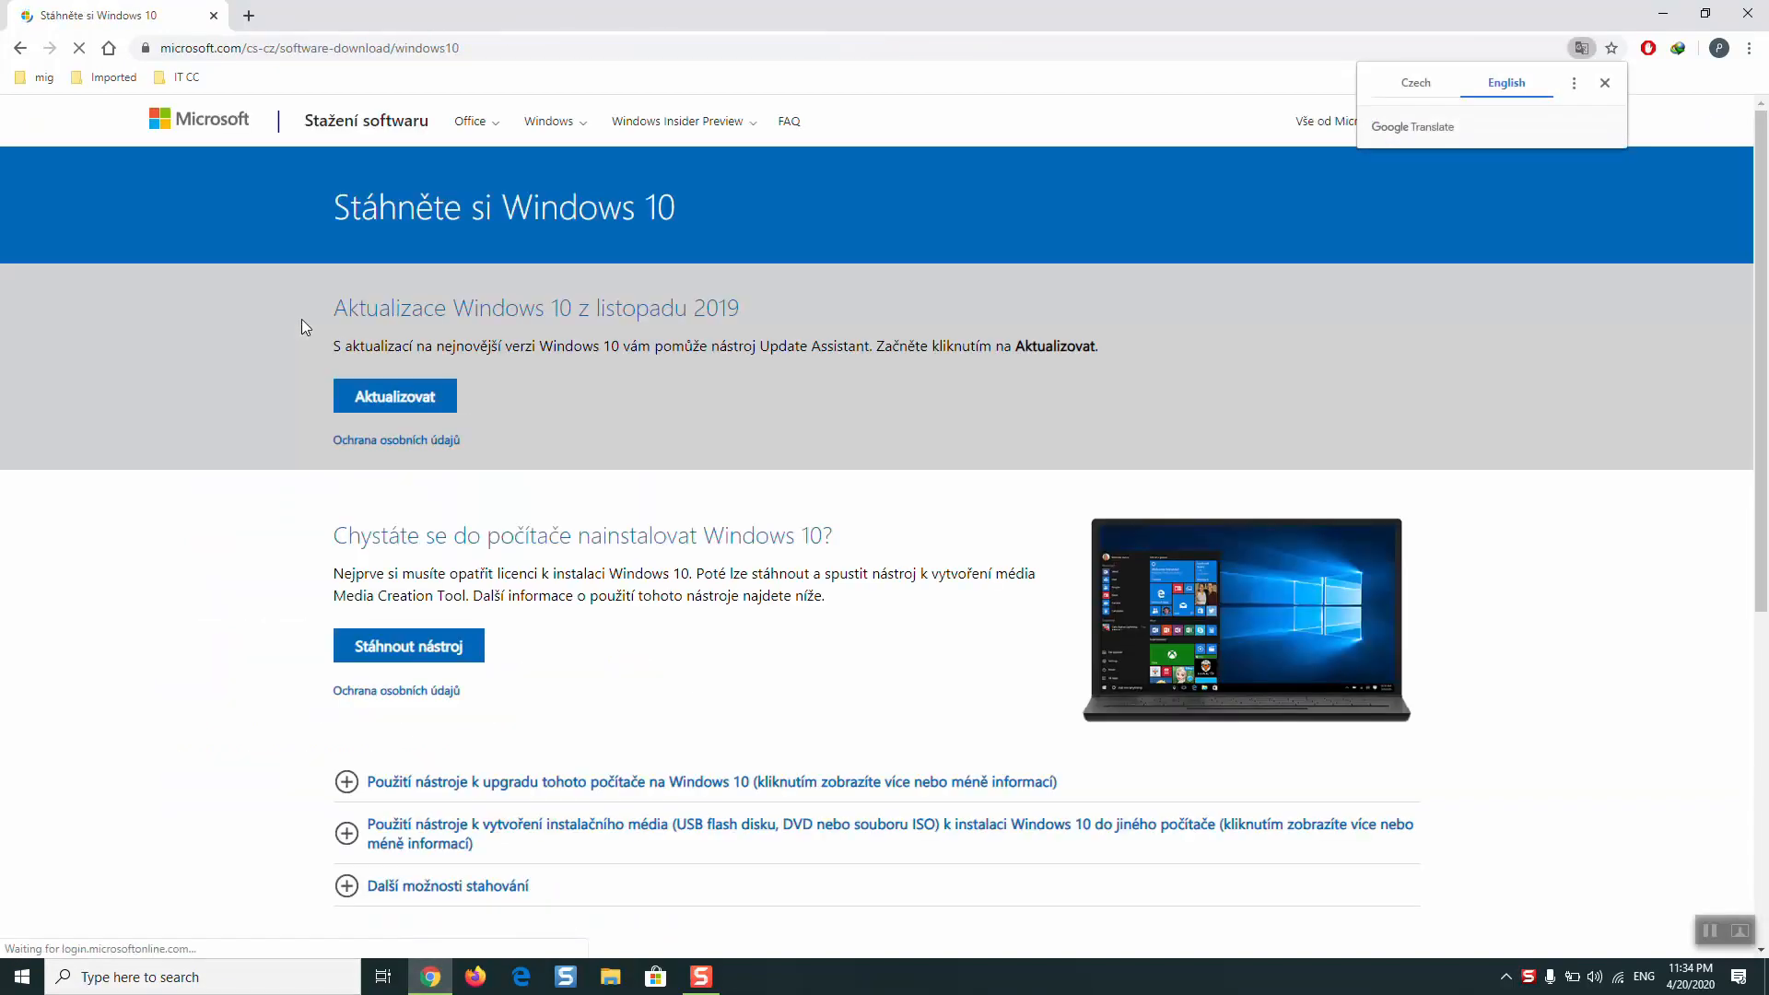
{"action": "left_click", "coordinate": [1485, 97]}
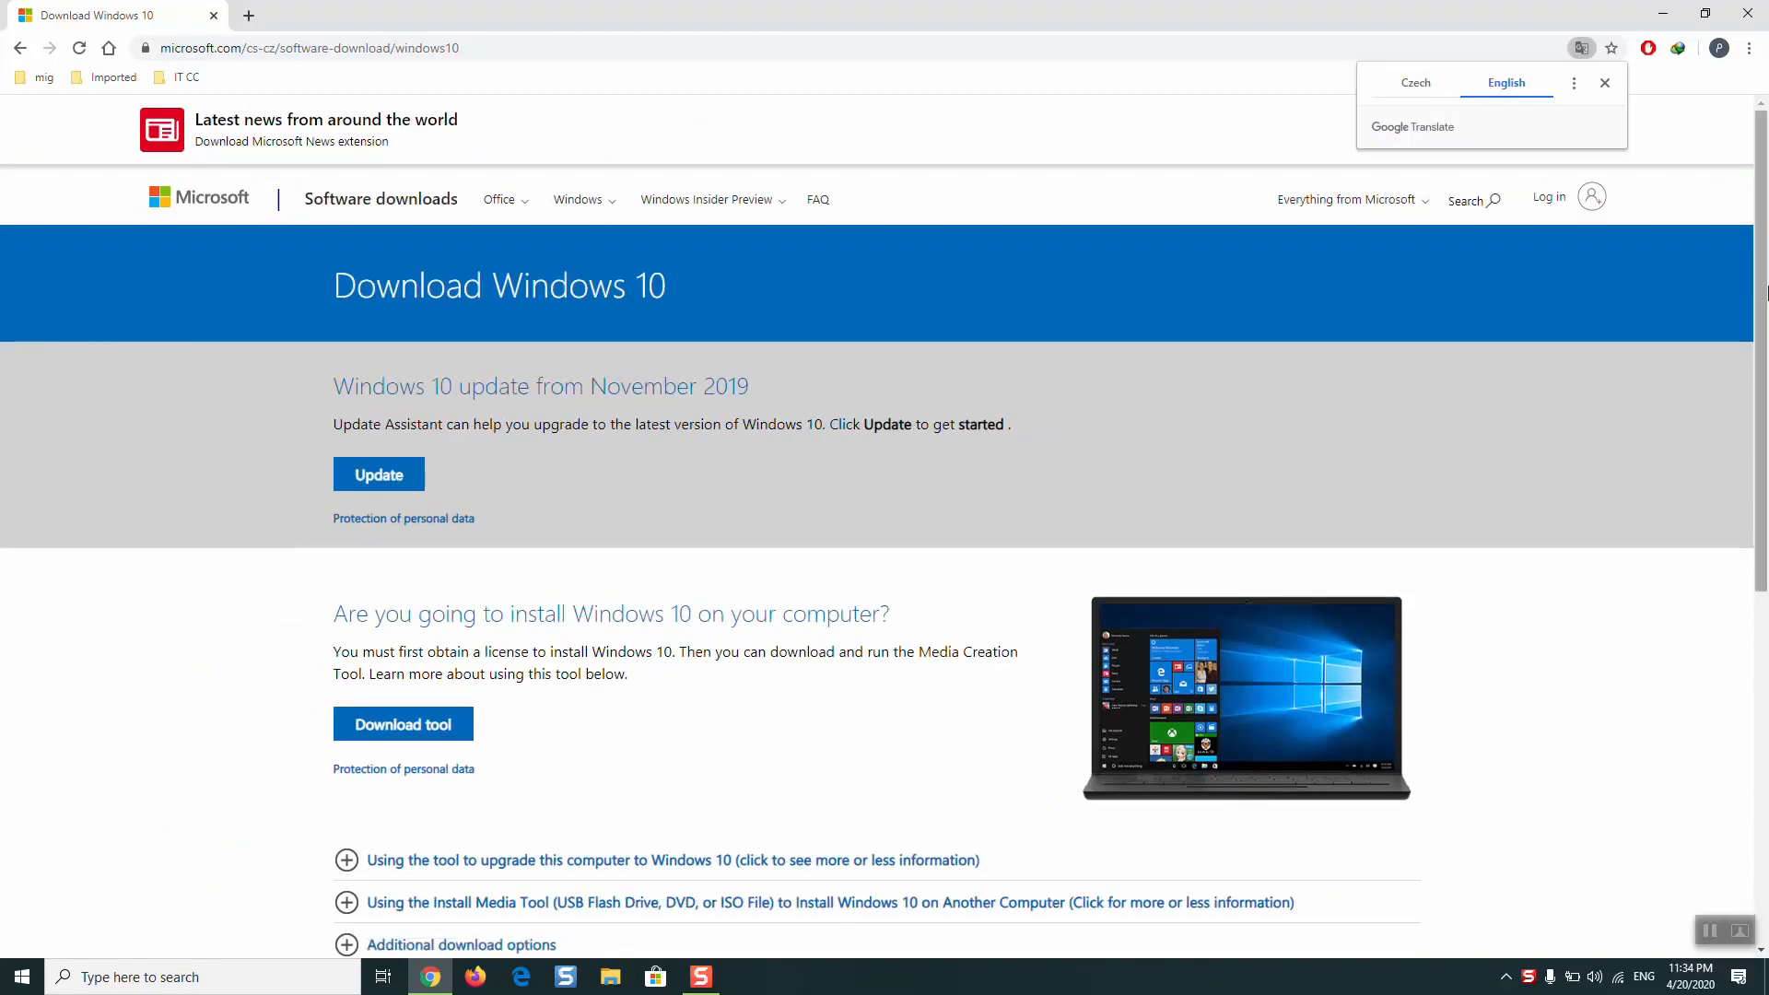
{"action": "scroll", "coordinate": [711, 382], "scroll_direction": "down", "scroll_amount": 5}
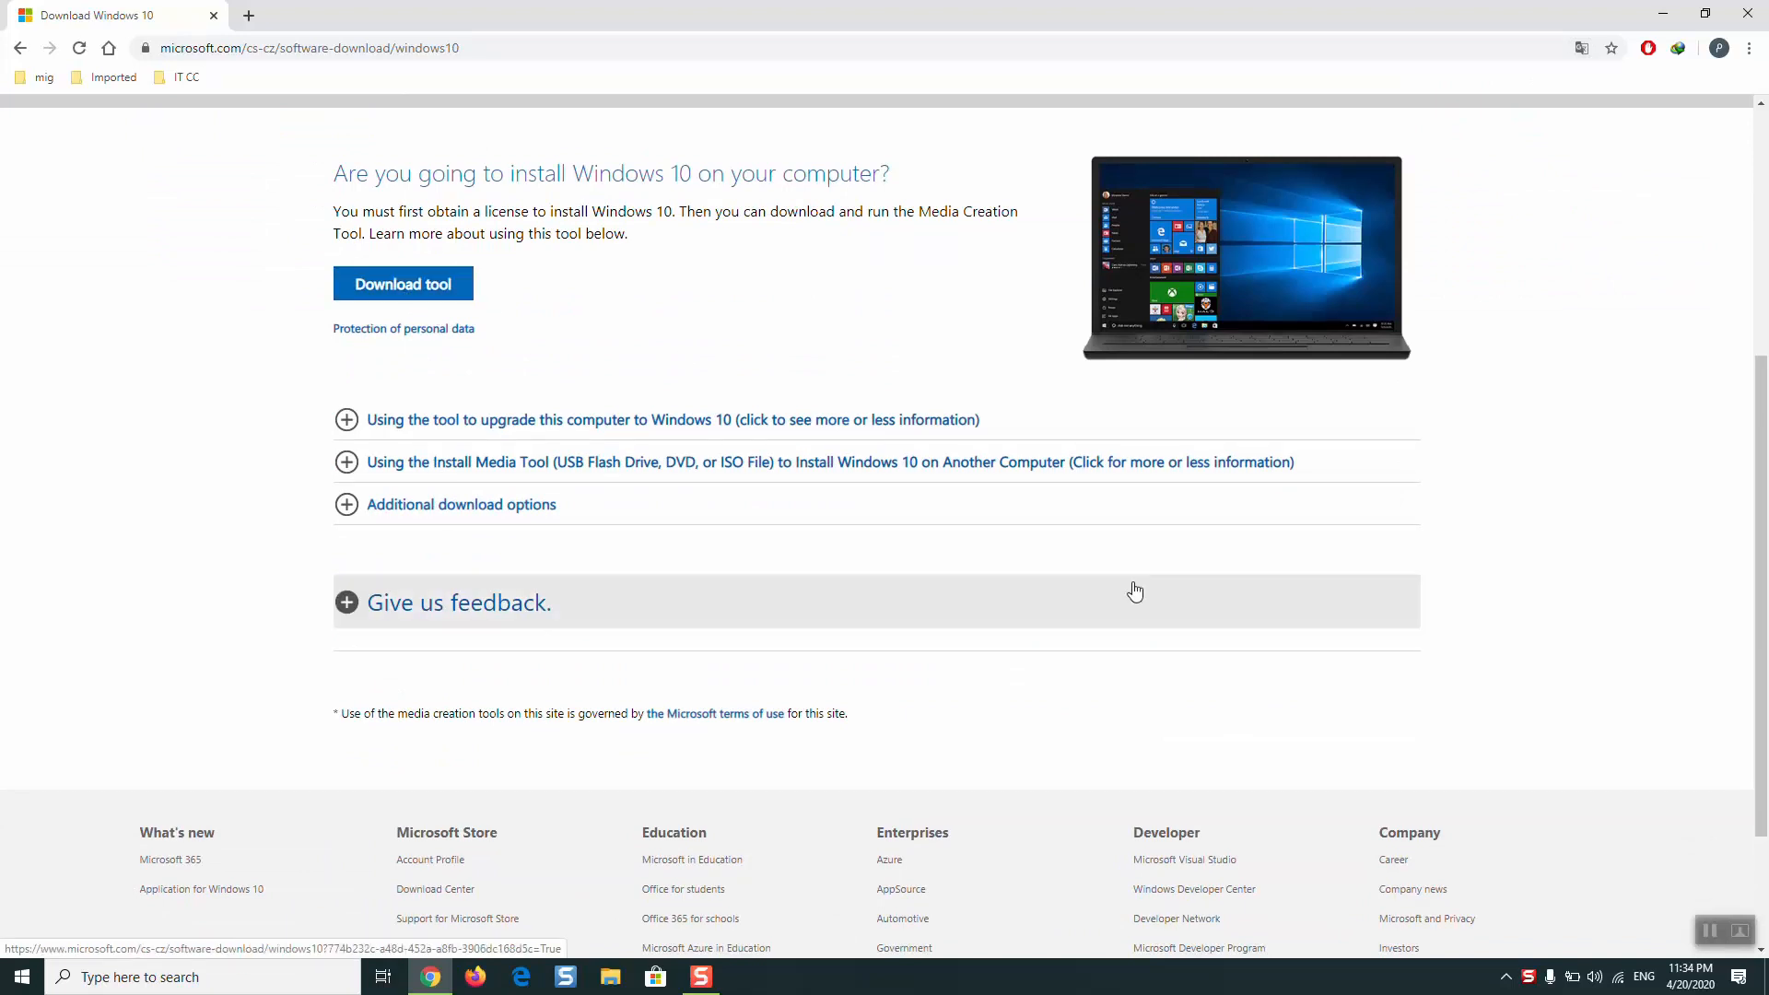
{"action": "left_click", "coordinate": [1709, 929]}
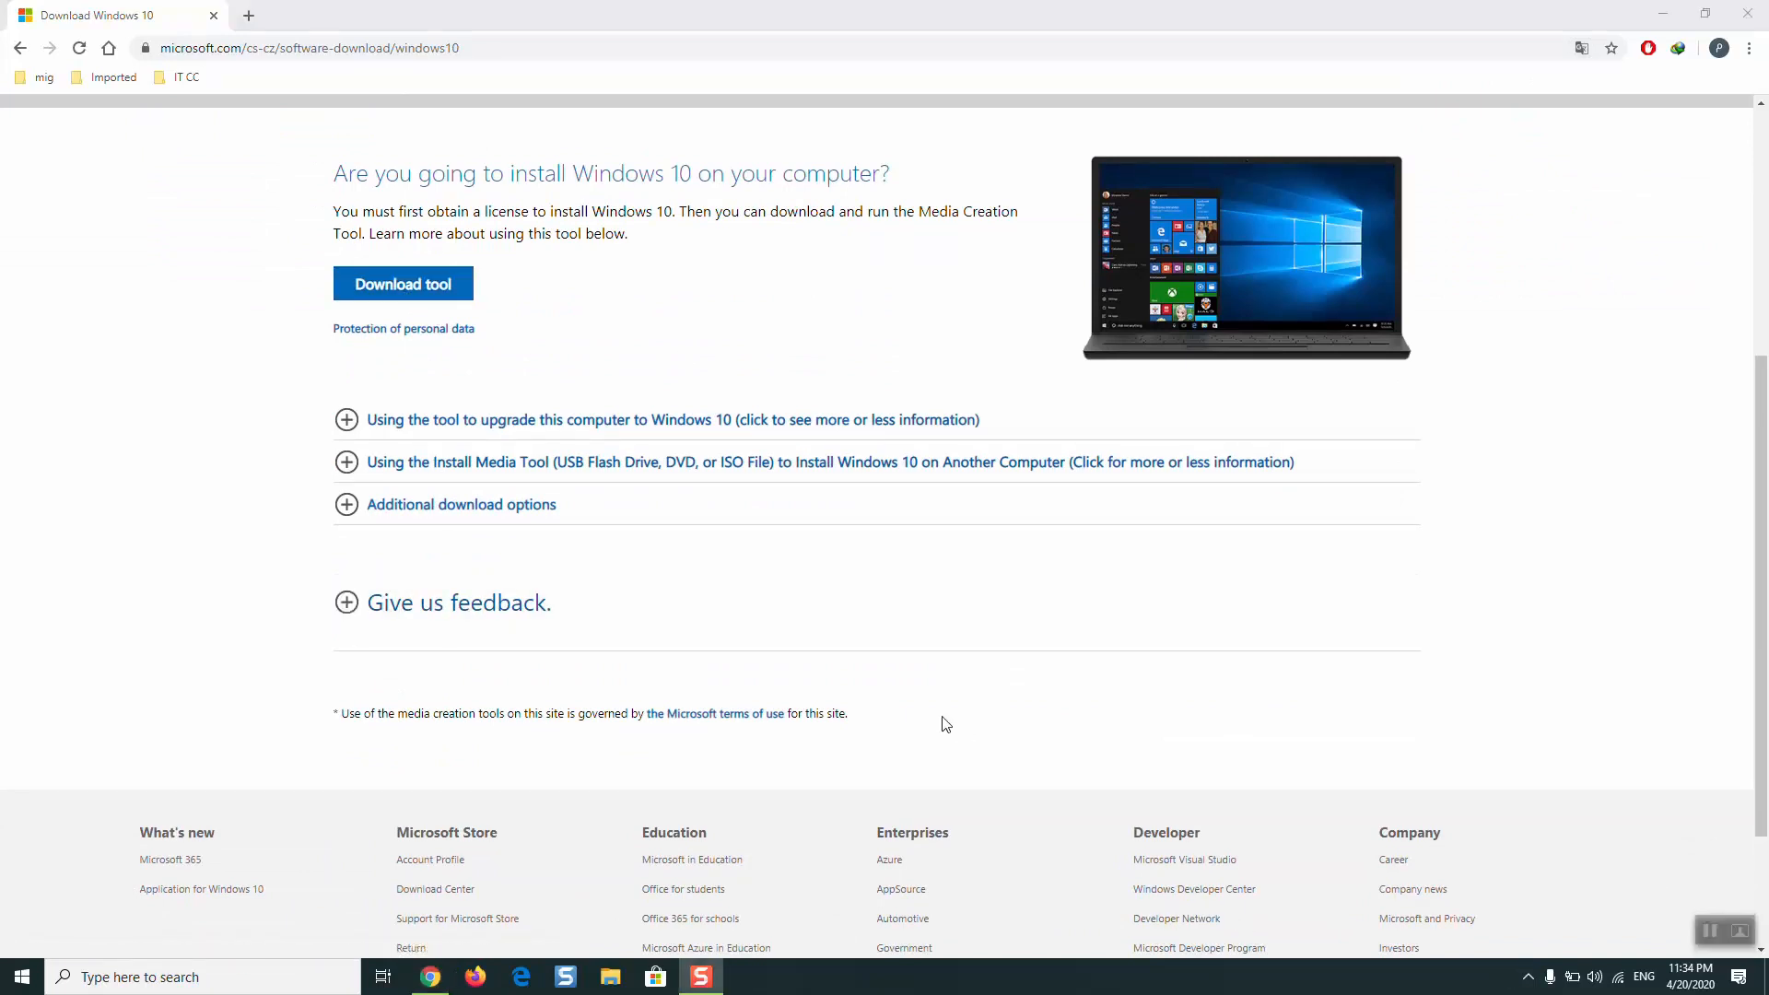
Switch to File Explorer, open the Programs folder inside Downloads and maximize the window.
{"action": "key", "text": "super+e"}
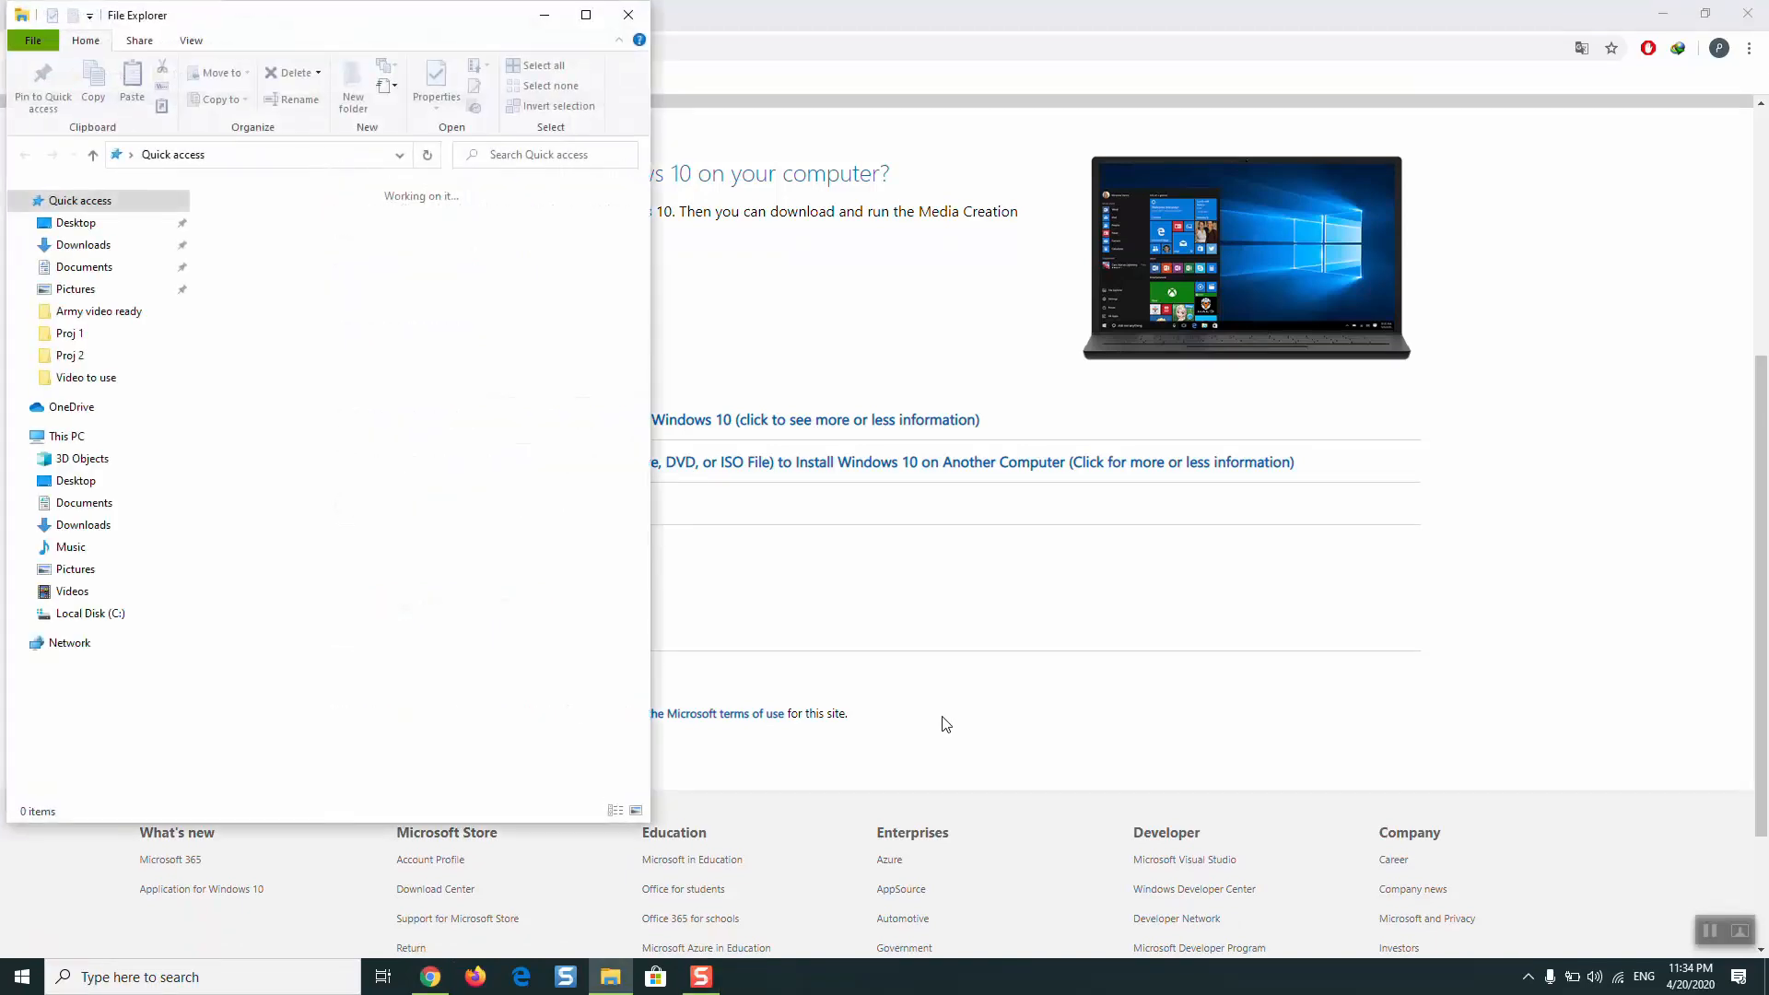
{"action": "left_click", "coordinate": [127, 249]}
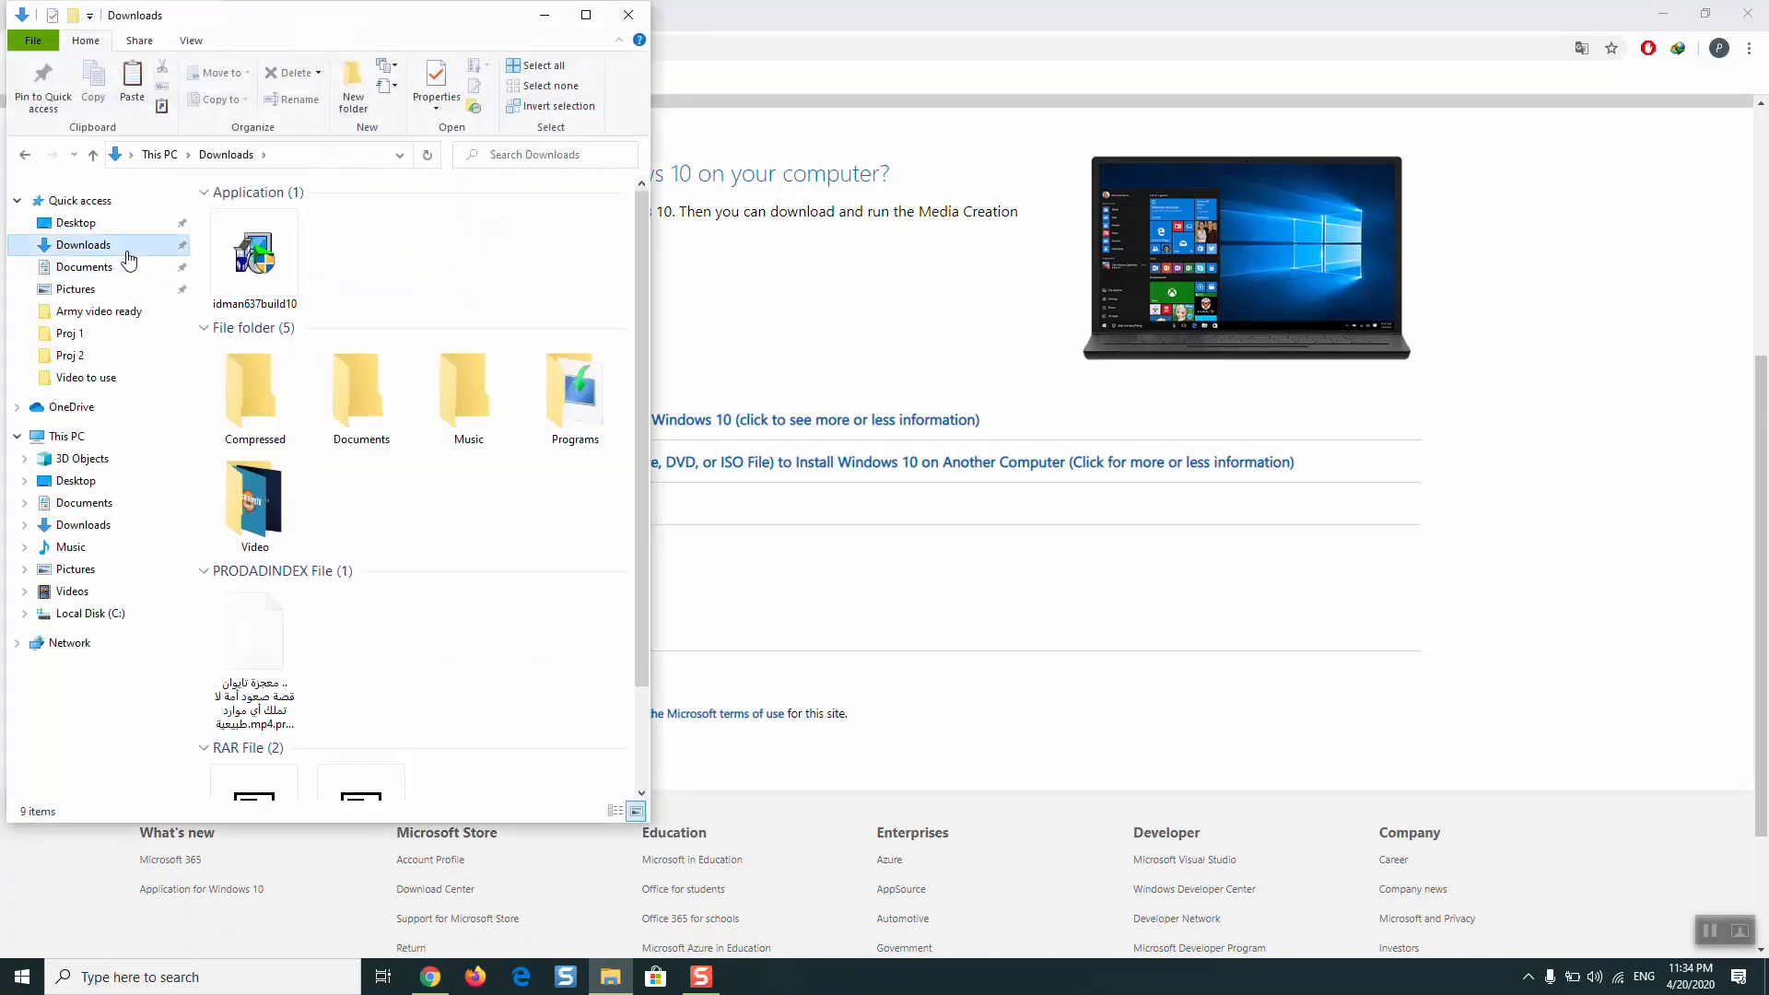
{"action": "left_click", "coordinate": [578, 394]}
{"action": "double_click", "coordinate": [574, 387]}
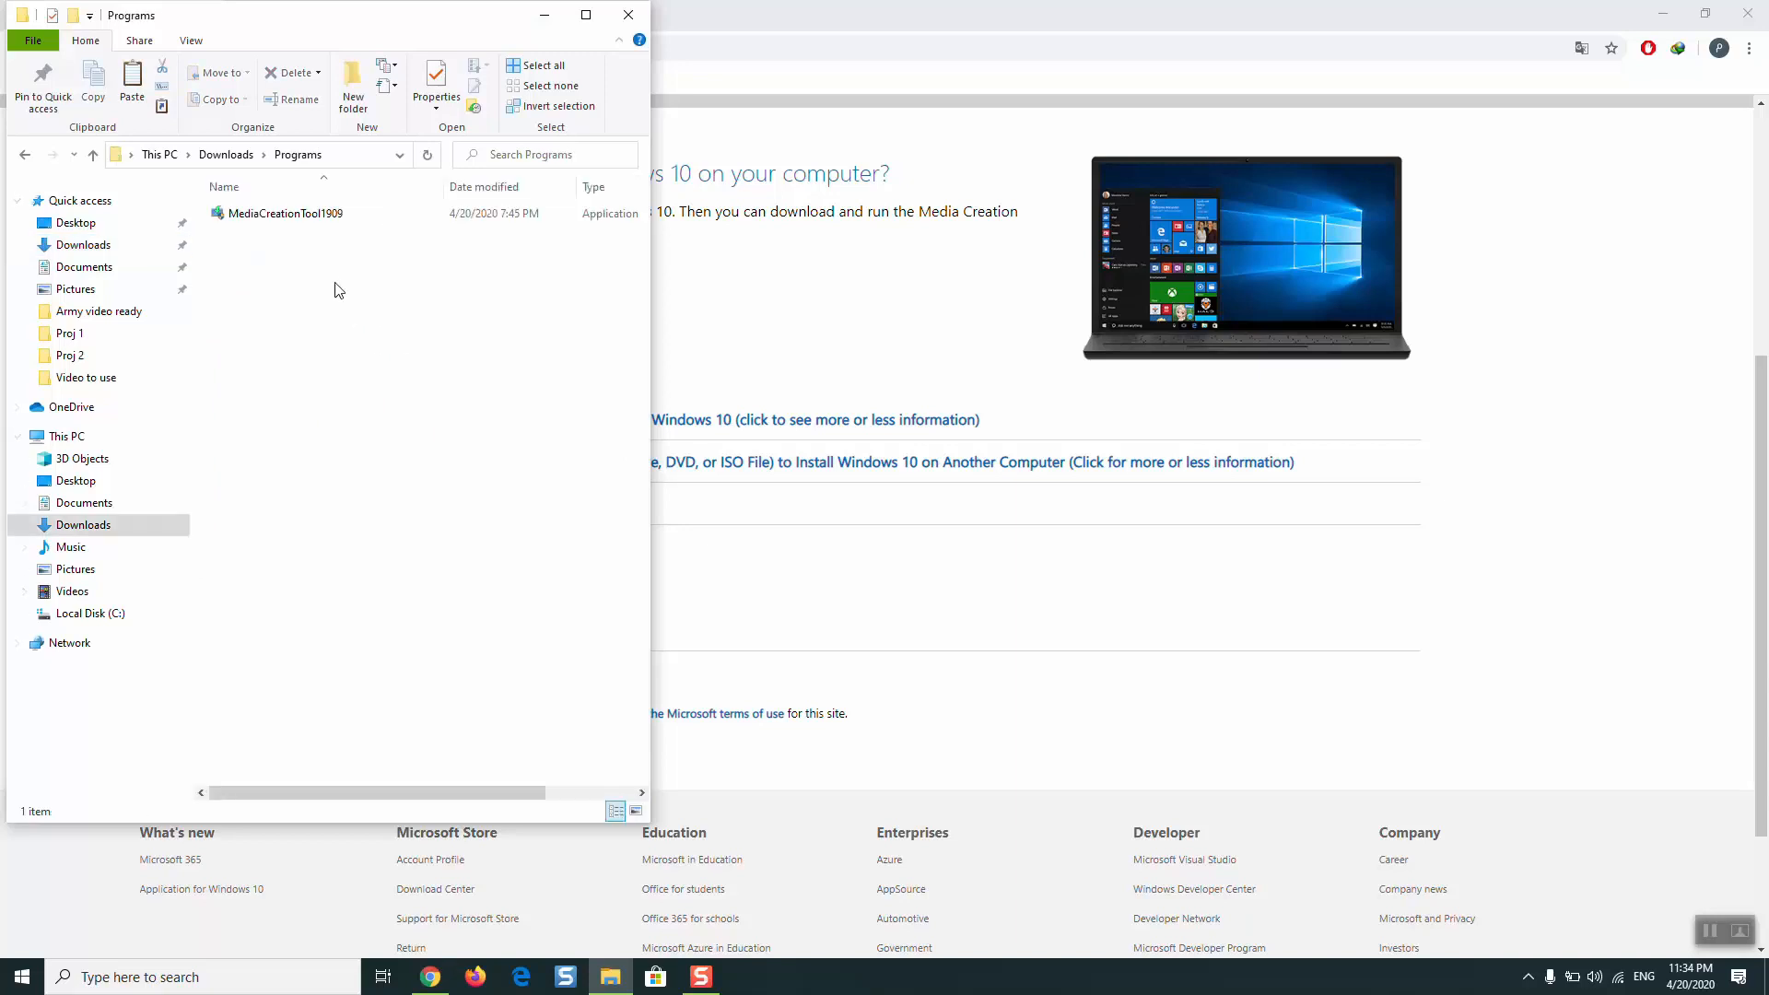
{"action": "left_click", "coordinate": [586, 14]}
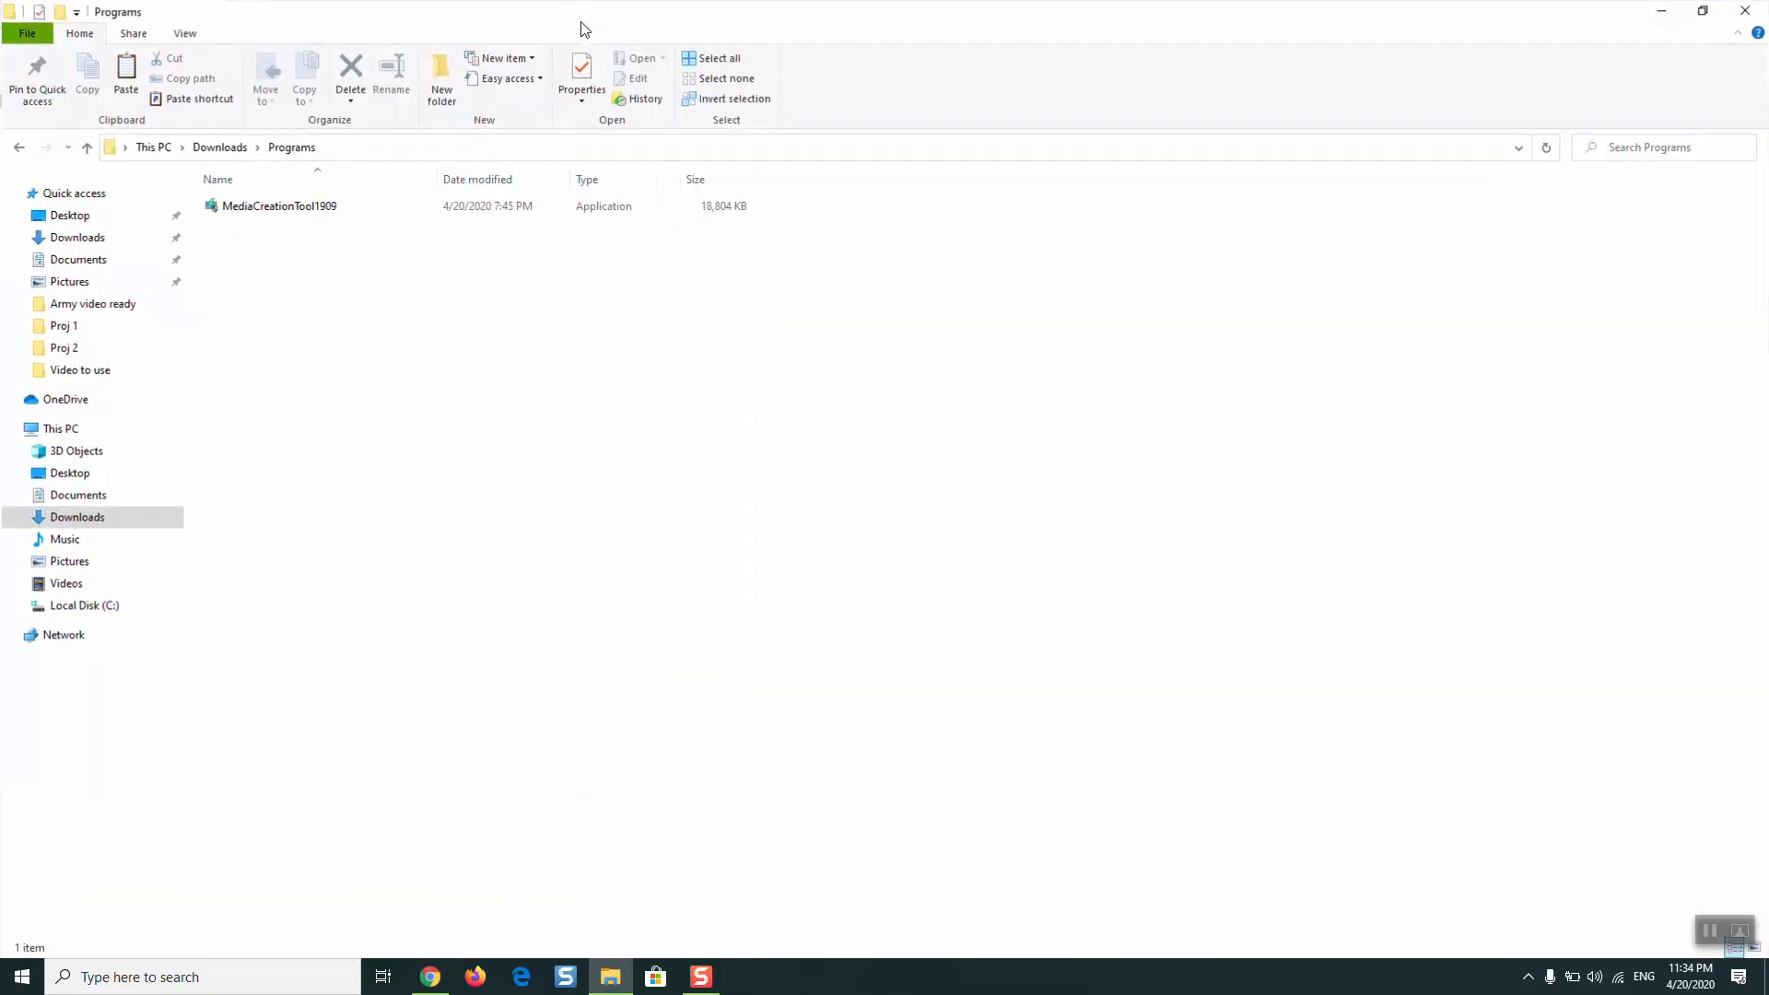
Run MediaCreationTool1909 as administrator.
{"action": "right_click", "coordinate": [374, 218]}
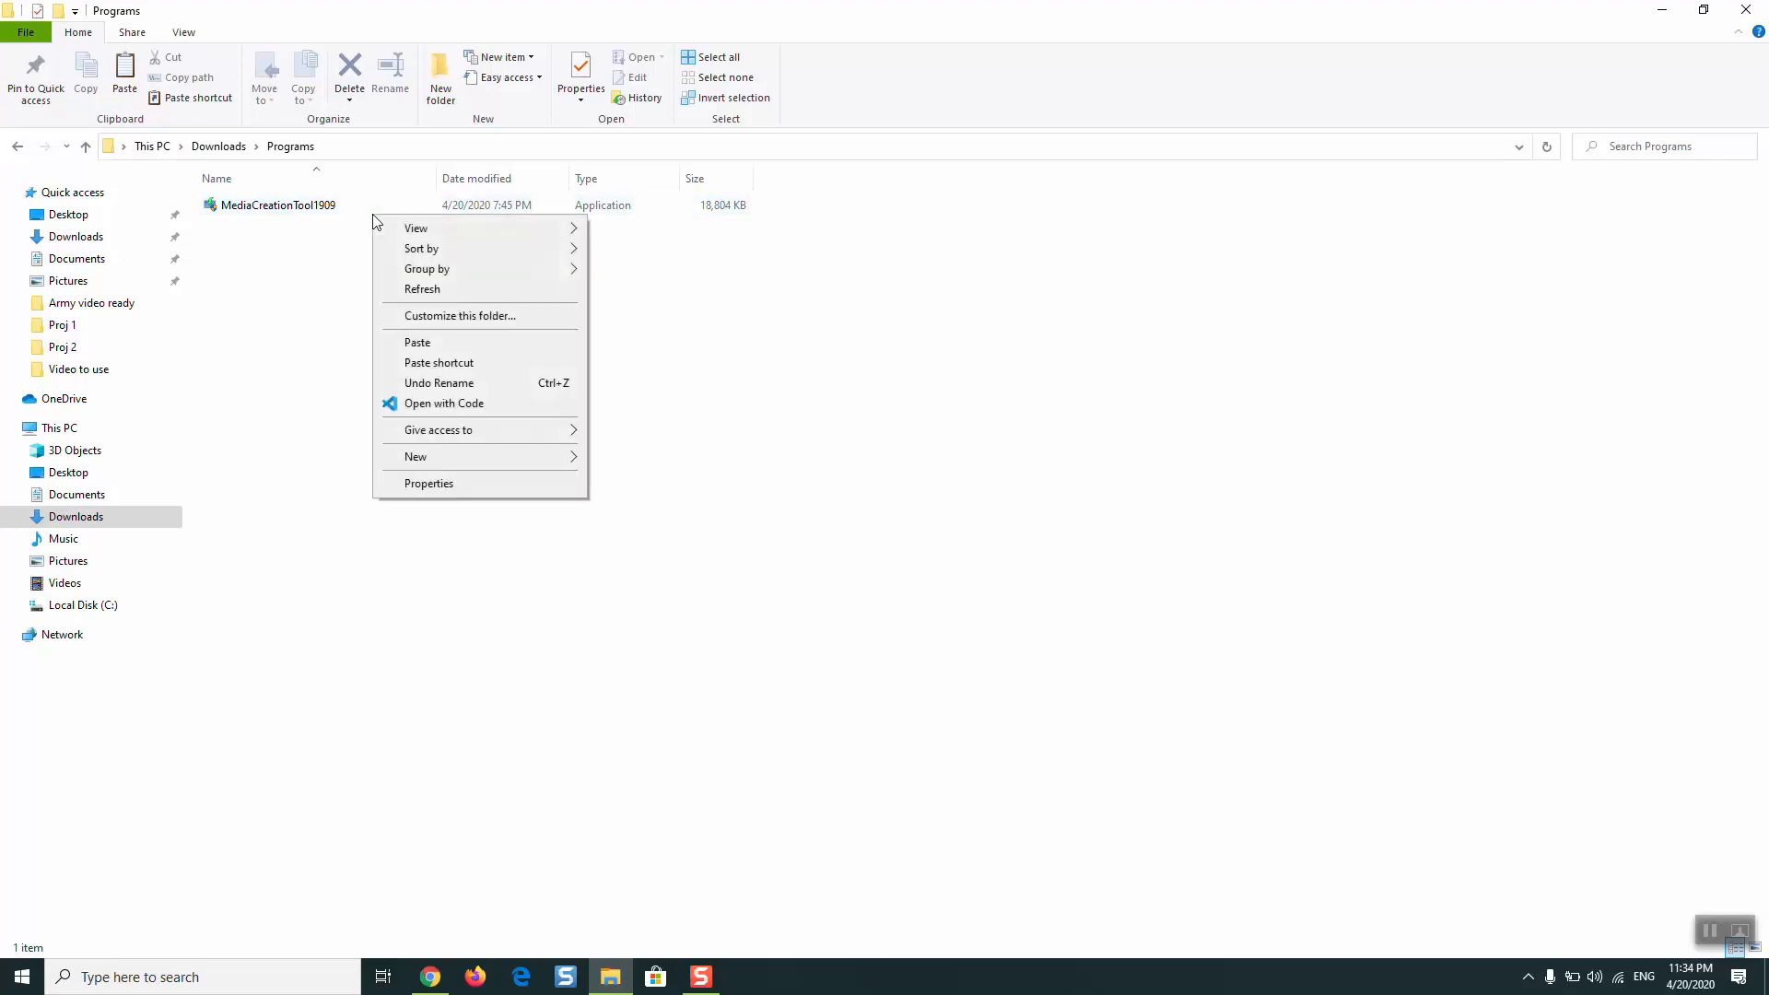
{"action": "left_click", "coordinate": [329, 208]}
{"action": "right_click", "coordinate": [325, 206]}
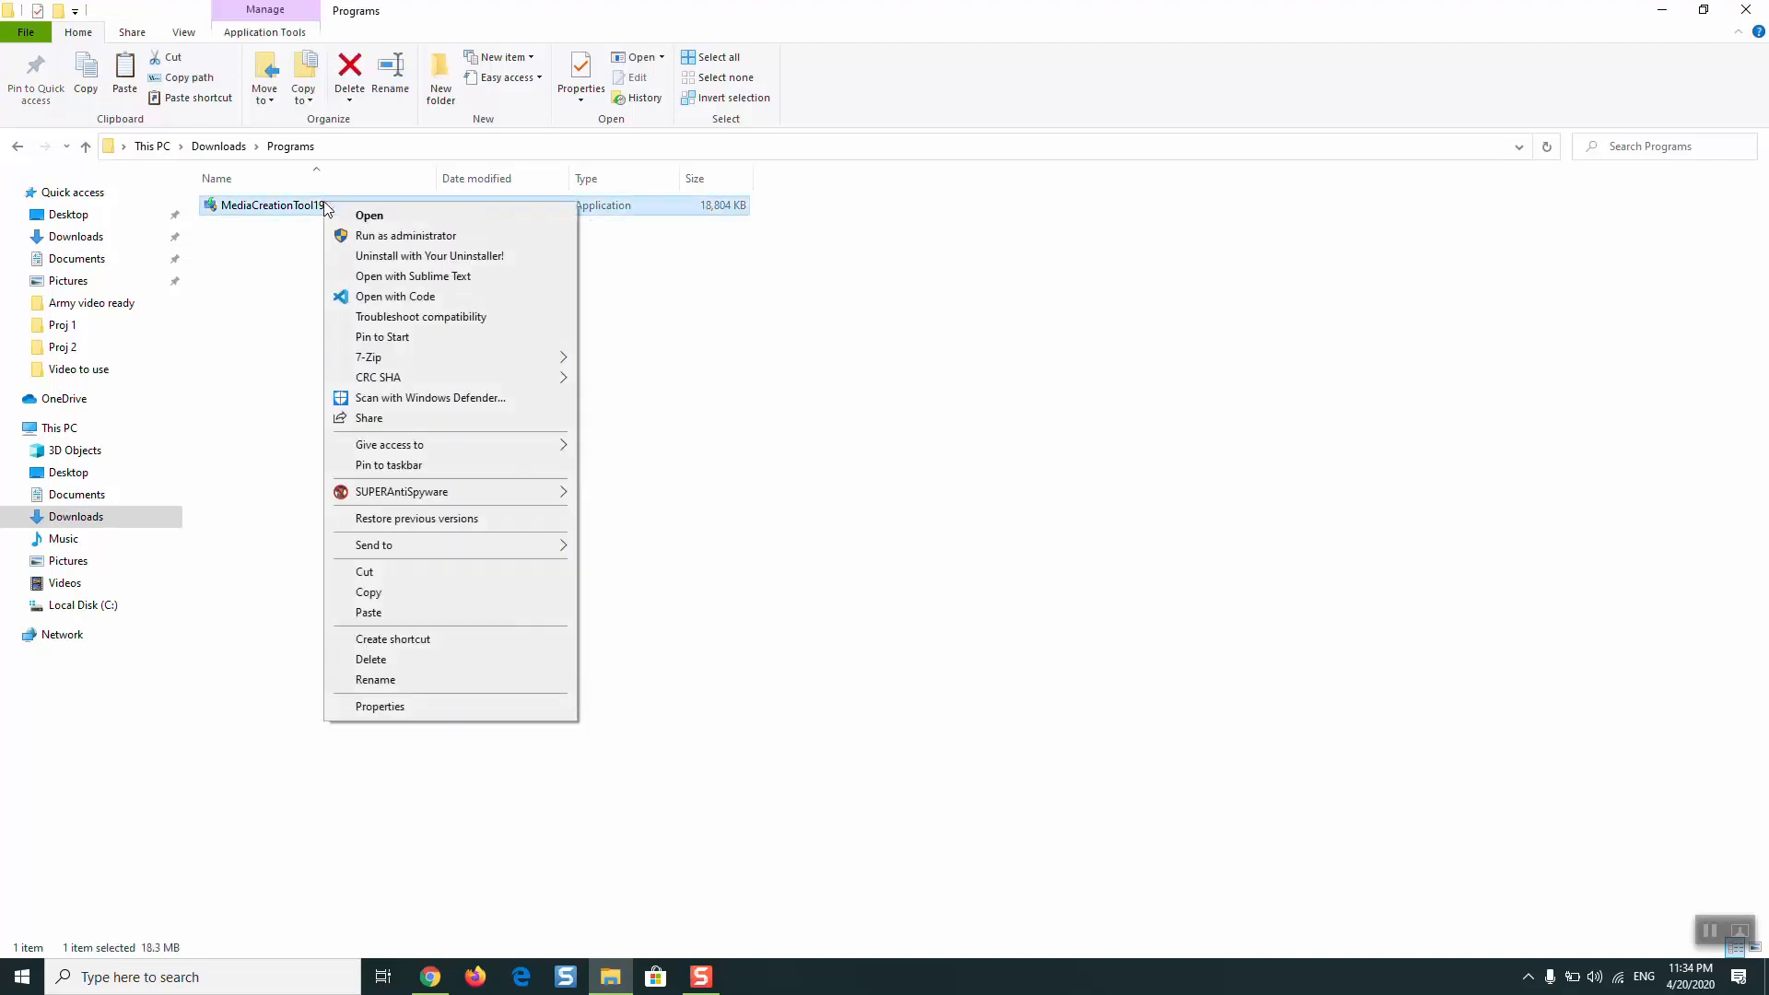
{"action": "left_click", "coordinate": [362, 235]}
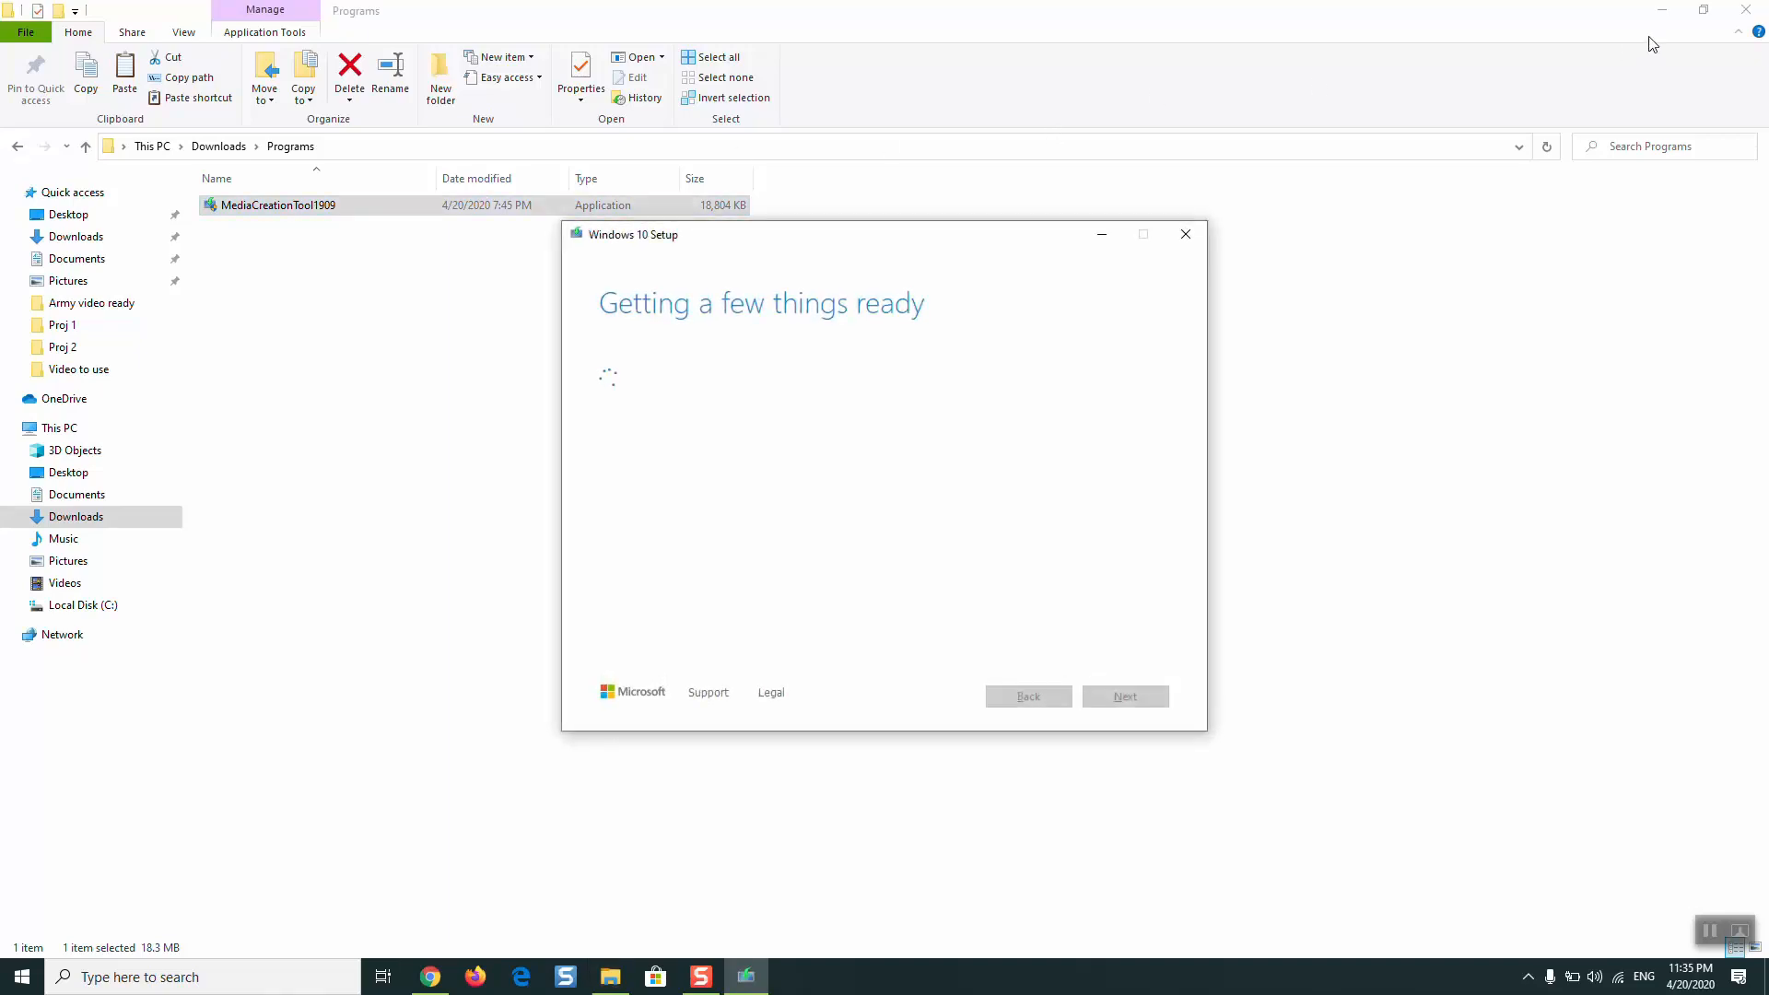
Close the File Explorer and browser windows, leaving Windows 10 Setup open.
{"action": "left_click", "coordinate": [1746, 9]}
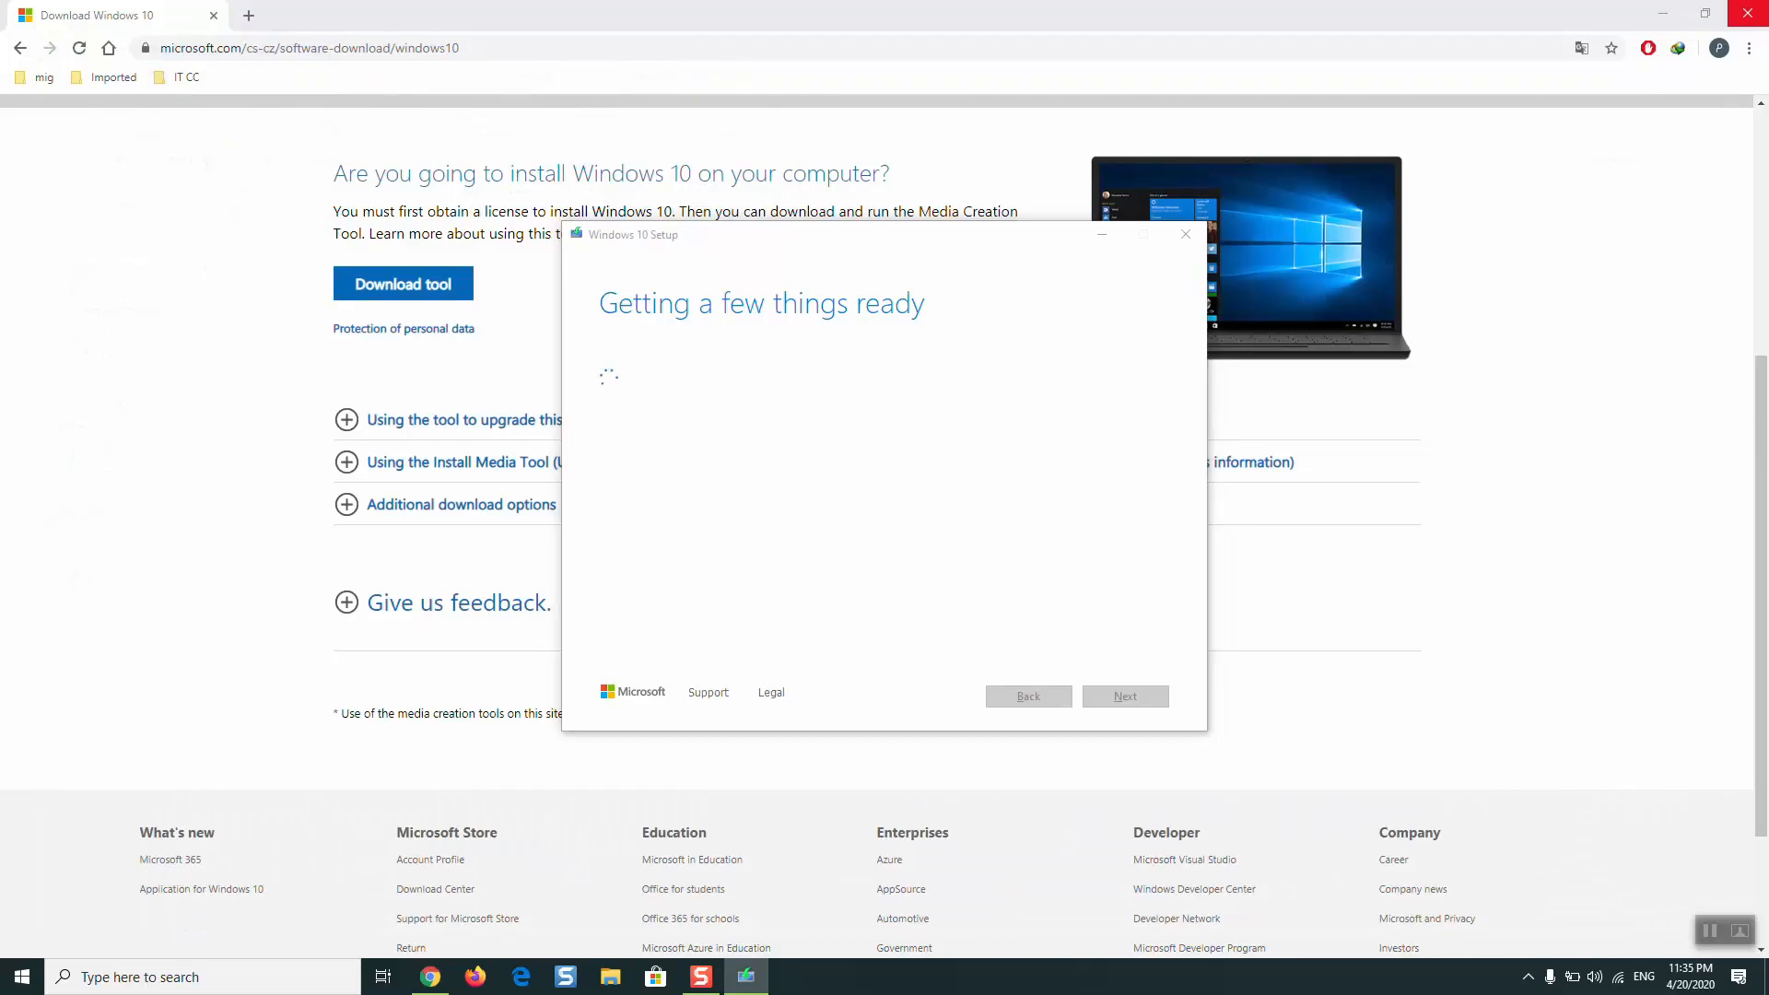
{"action": "left_click", "coordinate": [1746, 11]}
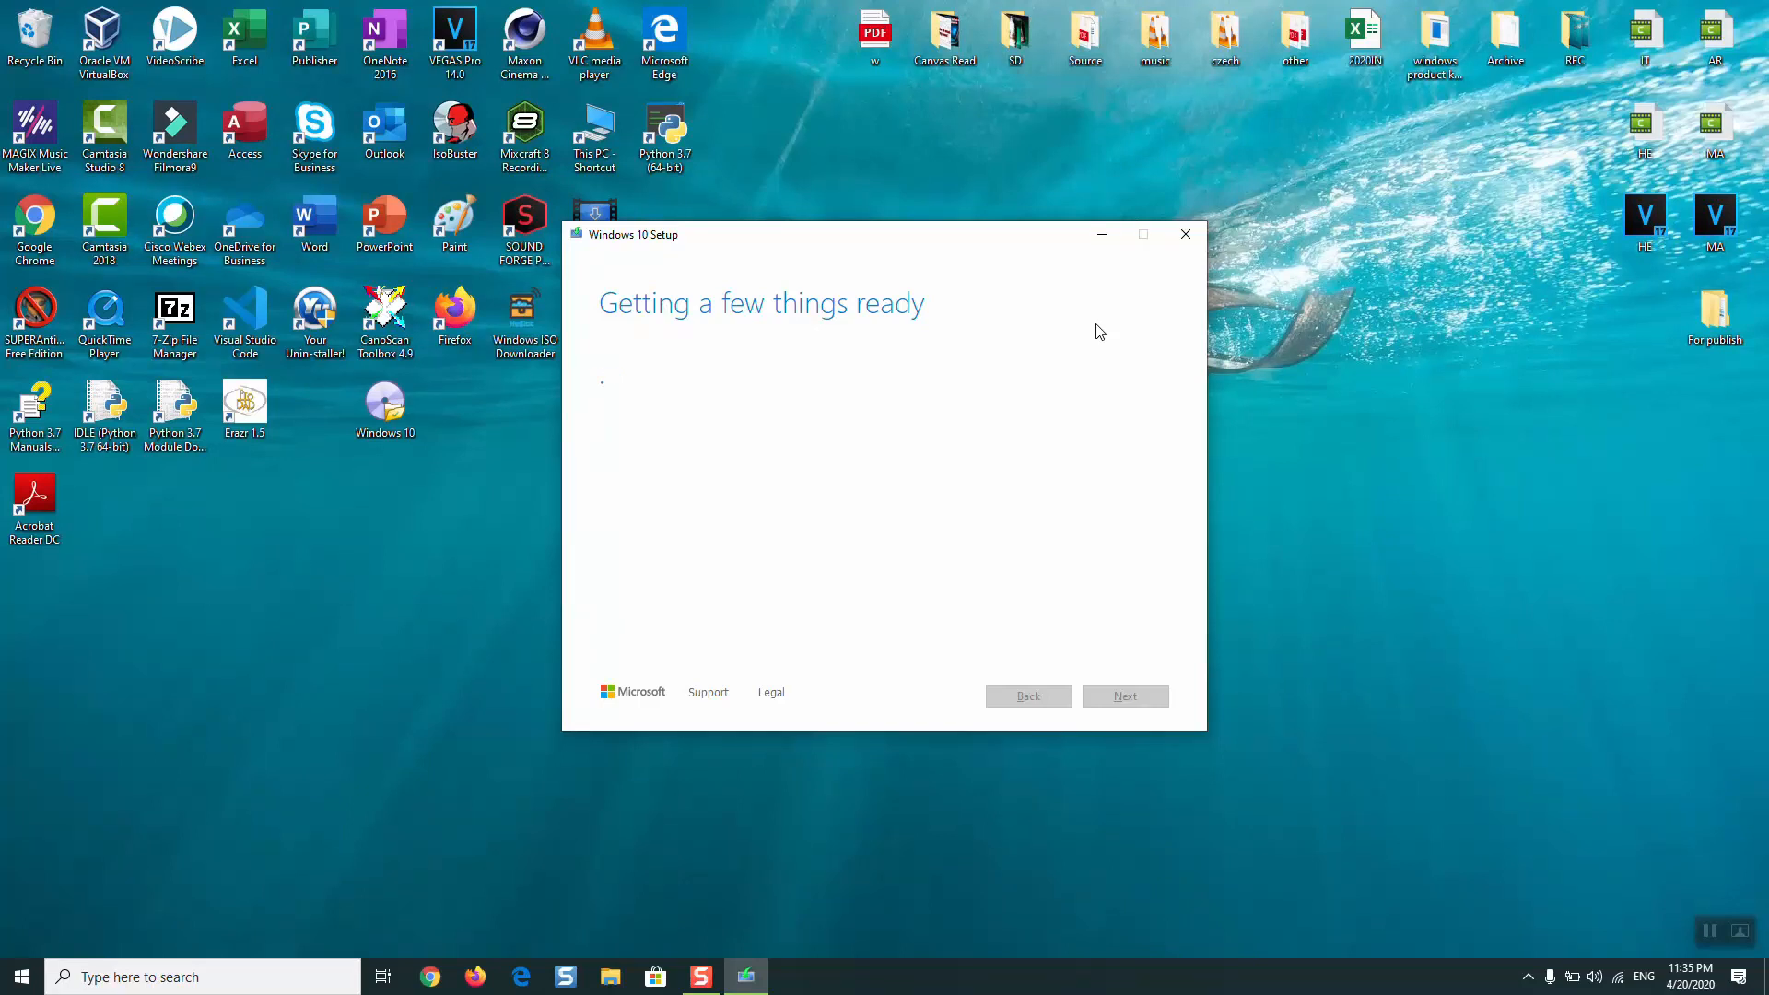
{"action": "left_click", "coordinate": [1717, 926]}
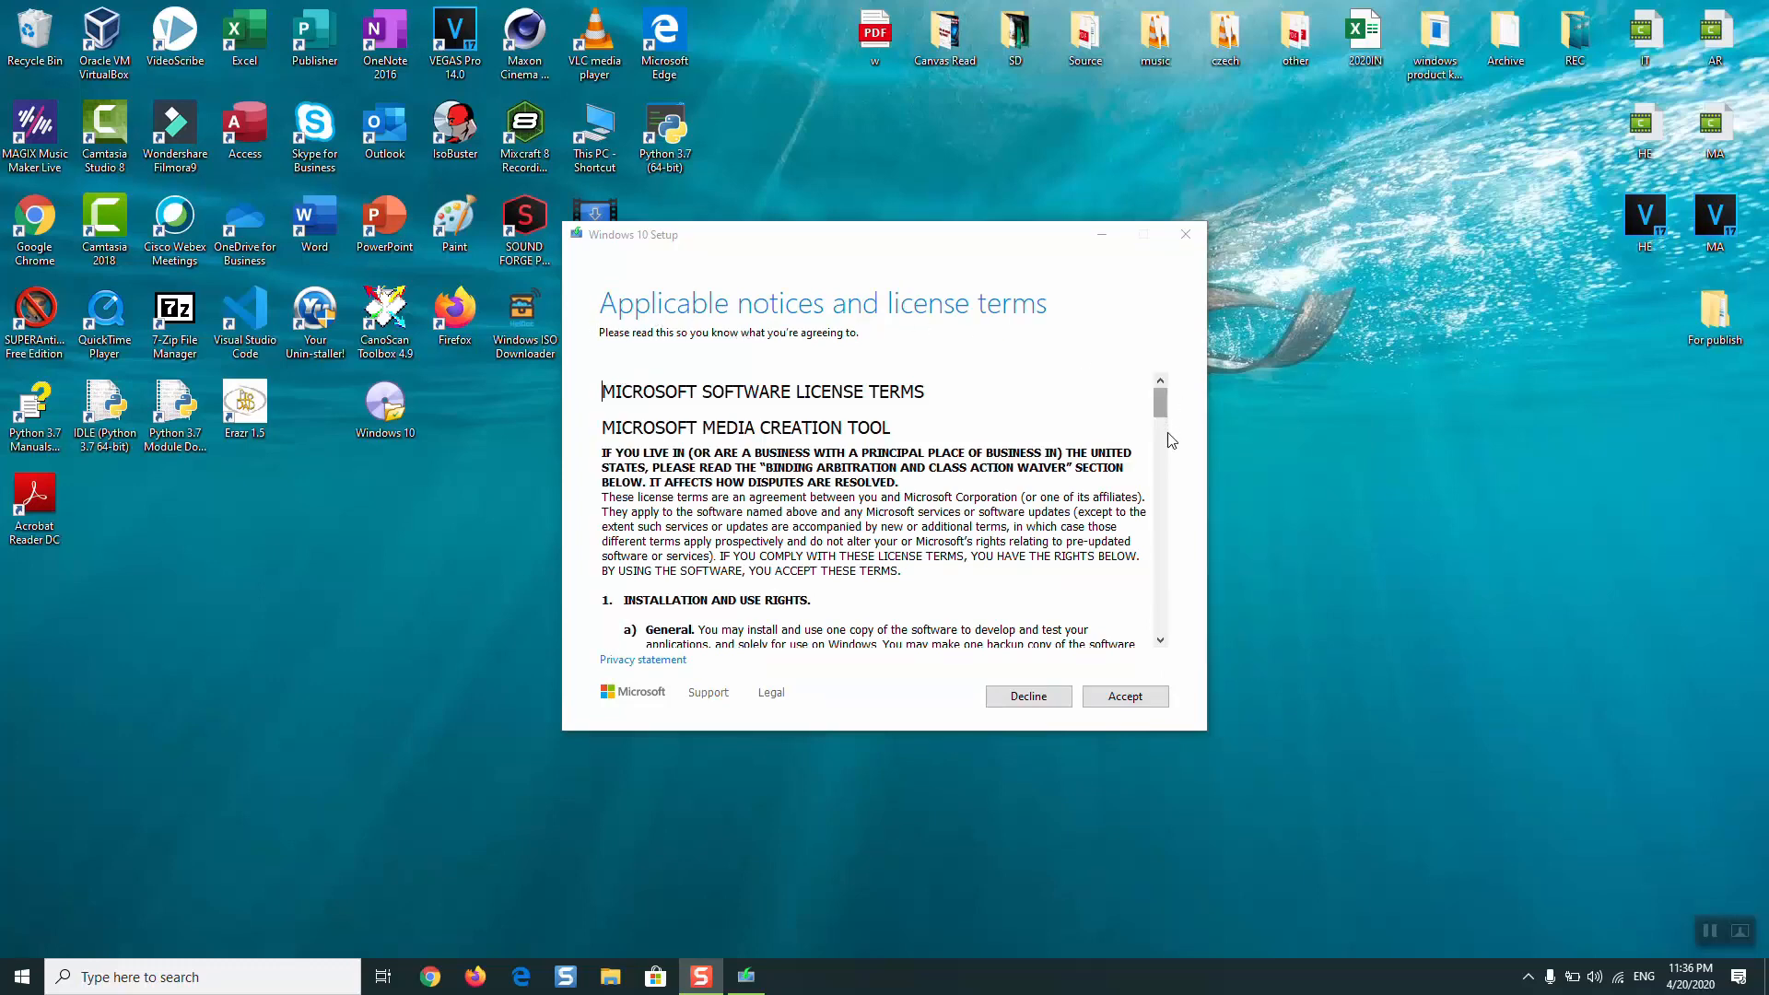
Accept the license terms and choose to create installation media (USB flash drive, DVD, or ISO file) for another PC.
{"action": "left_click", "coordinate": [1161, 467]}
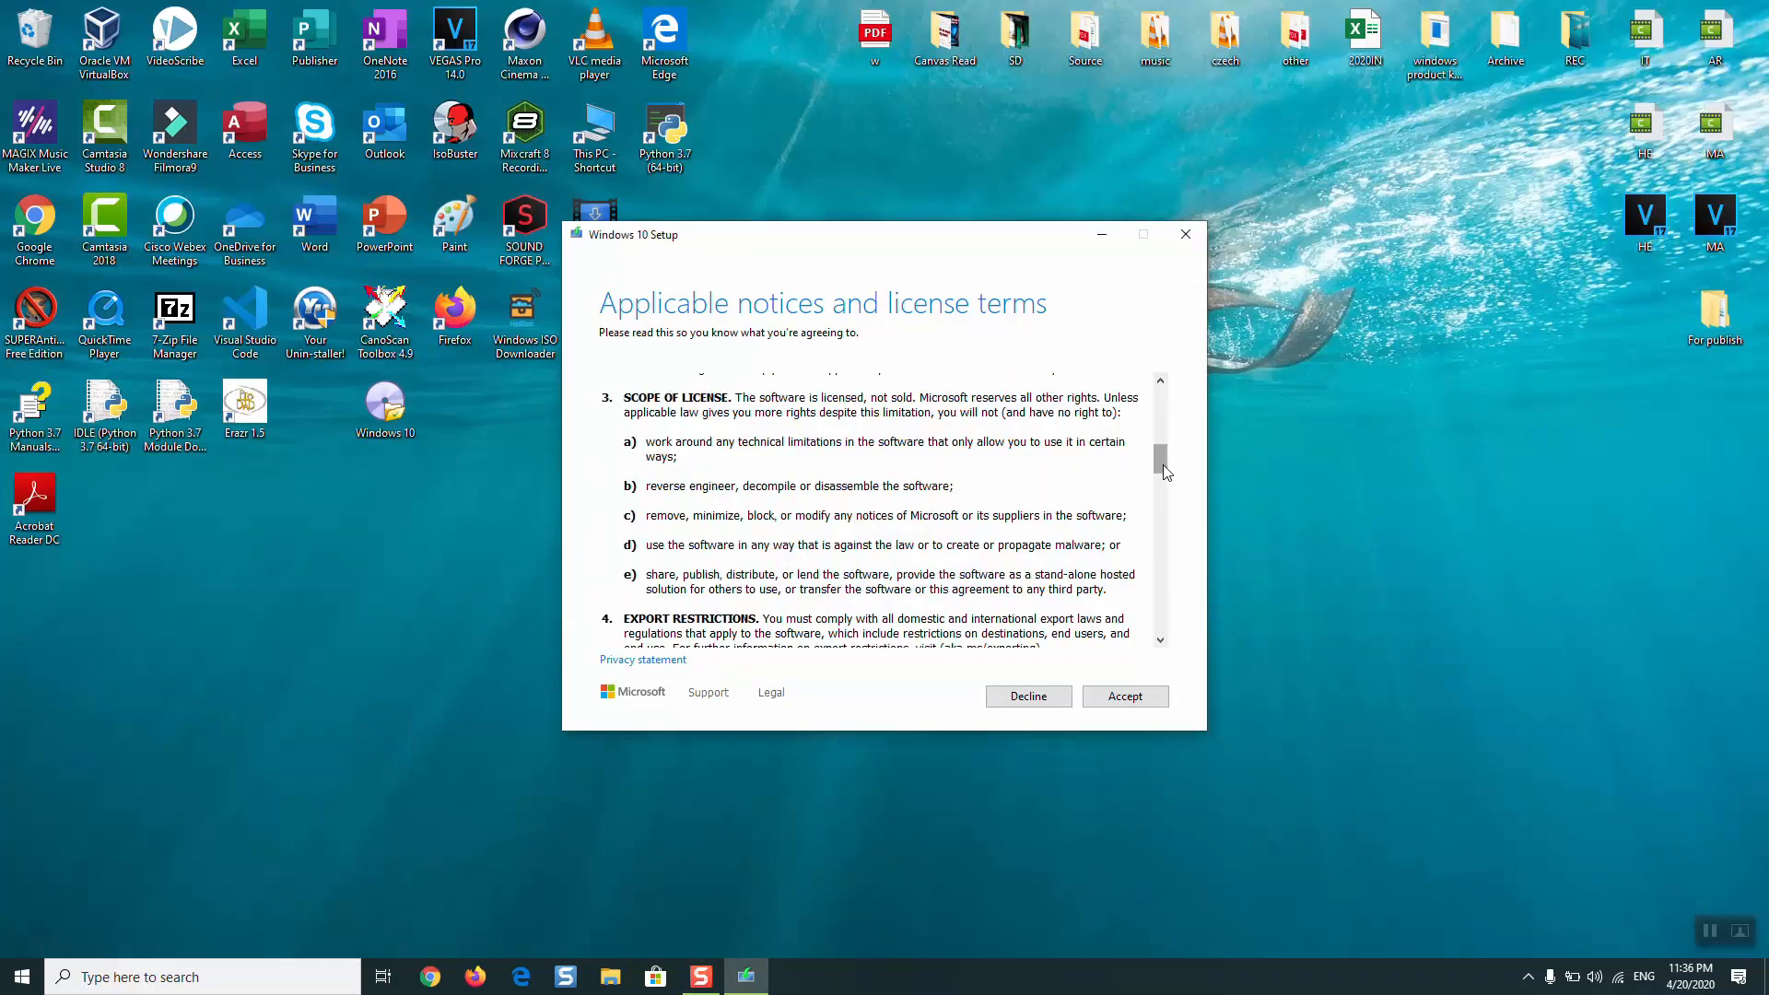
{"action": "left_click_drag", "start_coordinate": [1166, 472], "coordinate": [1173, 635]}
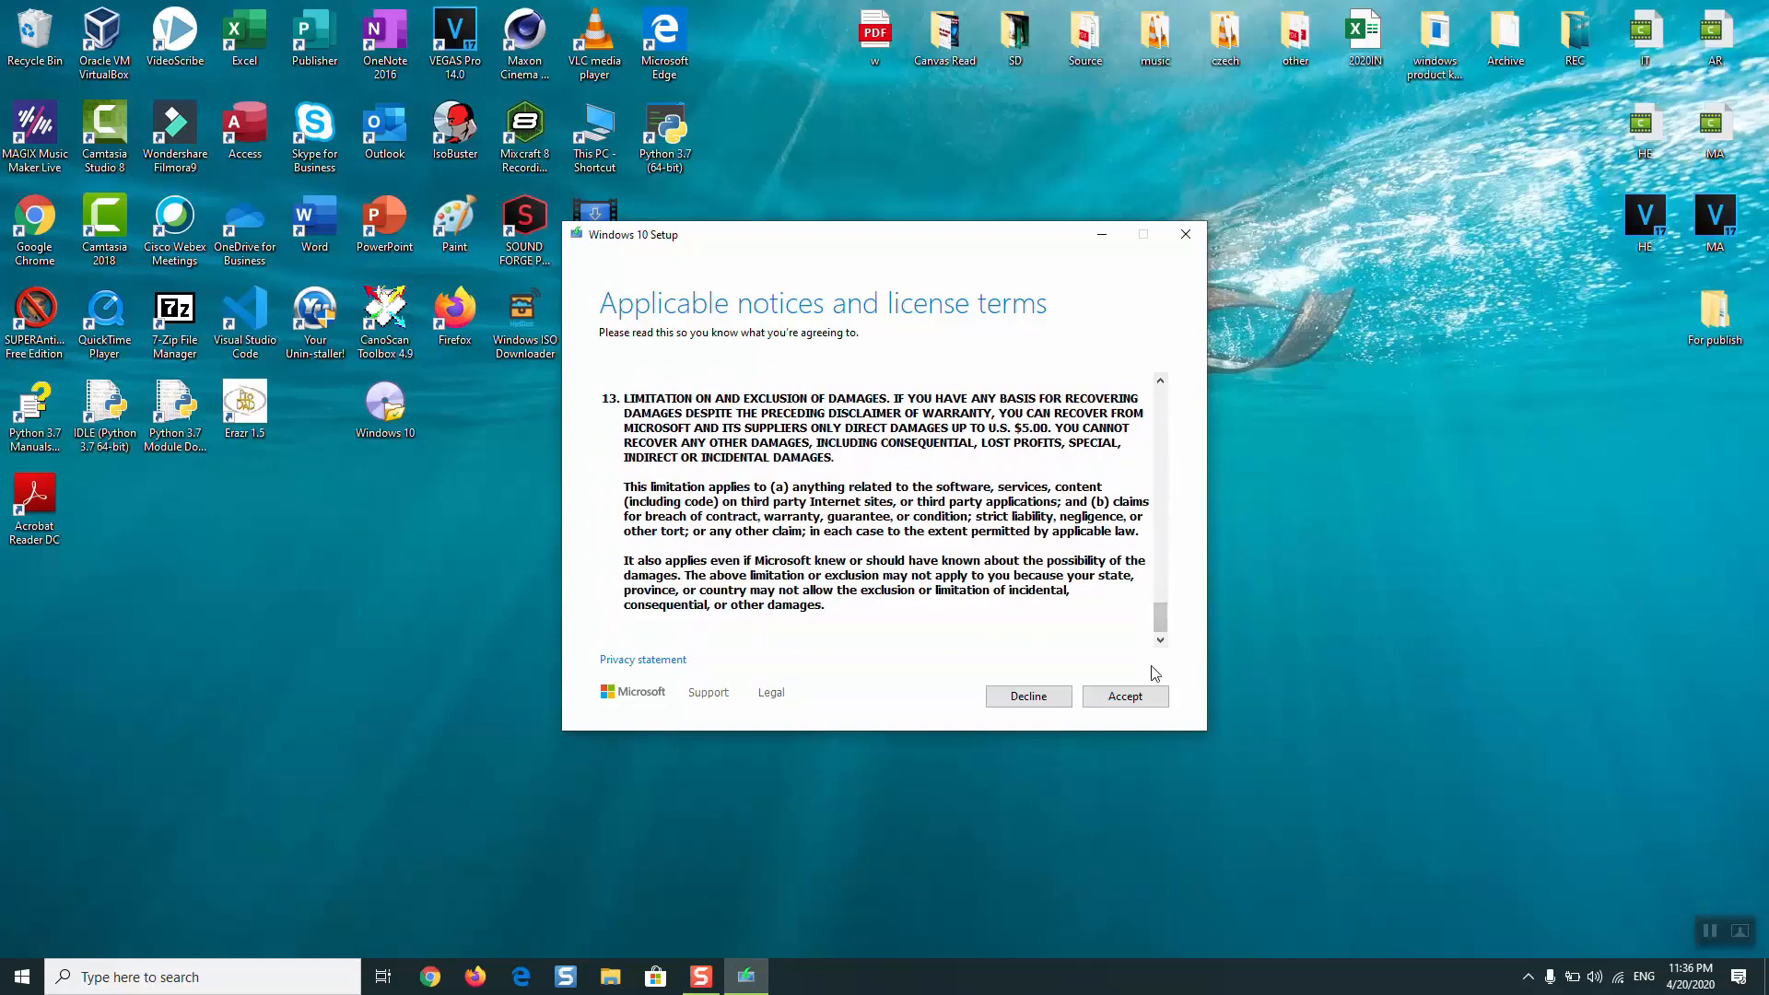
{"action": "left_click", "coordinate": [1114, 701]}
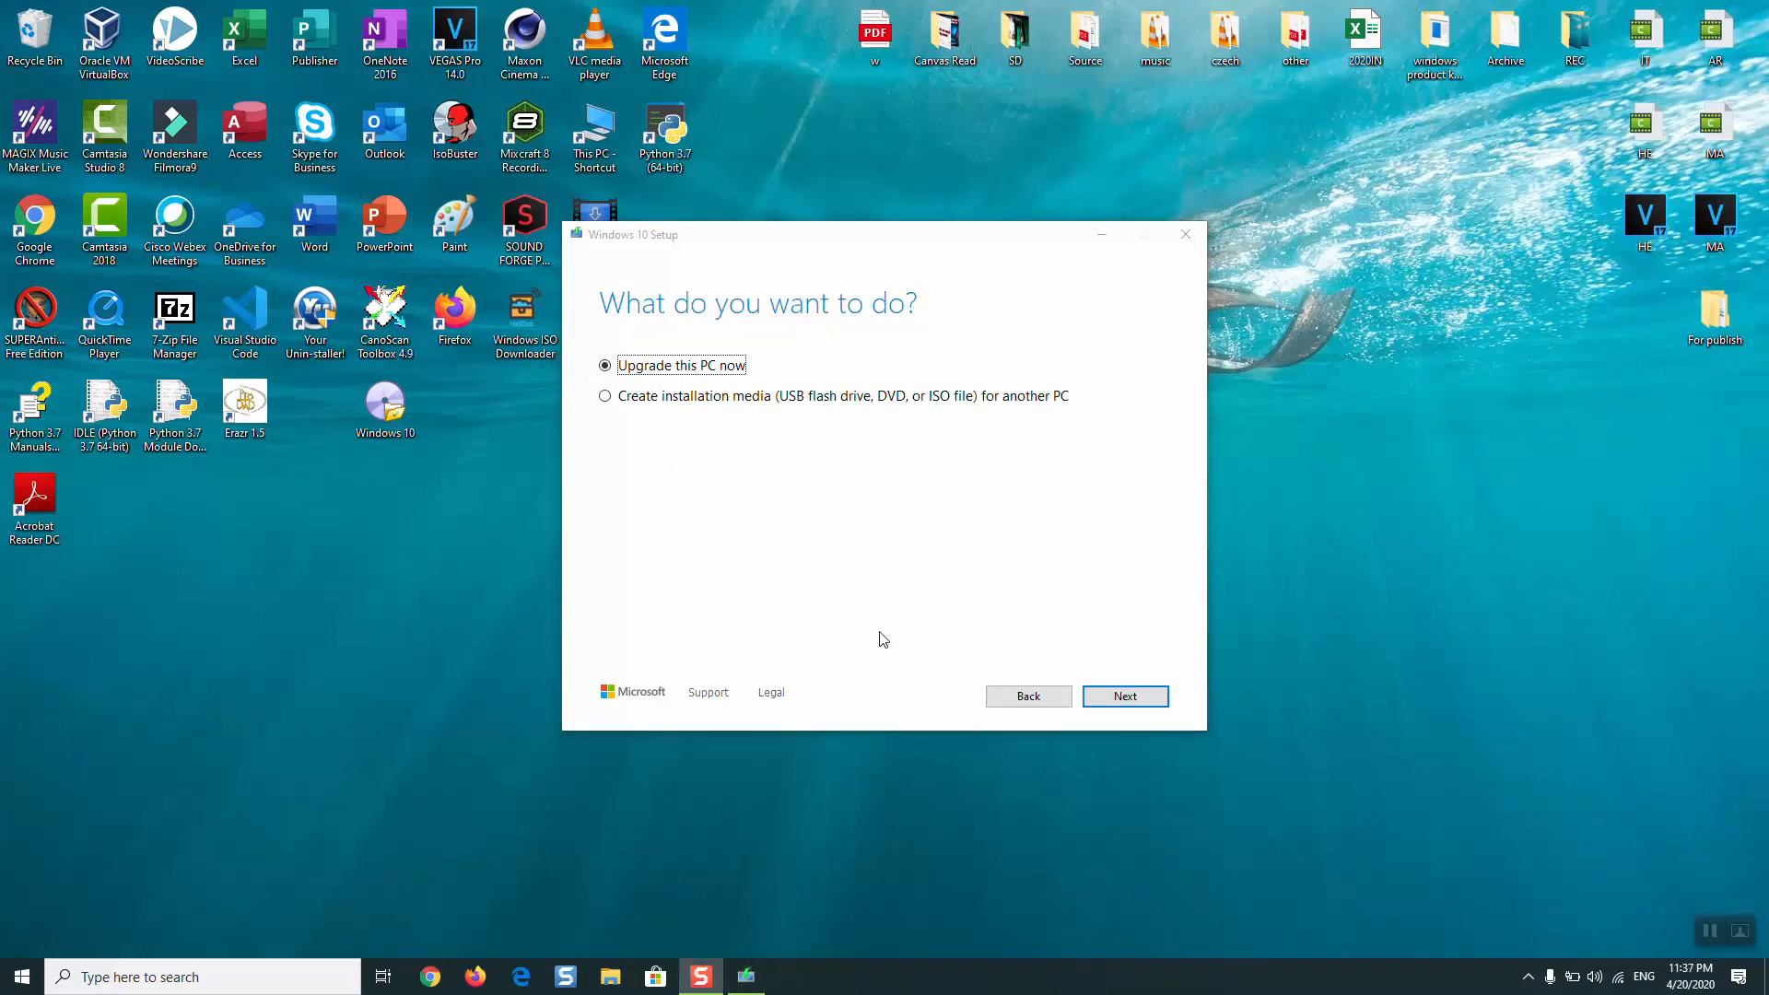
{"action": "left_click", "coordinate": [656, 405]}
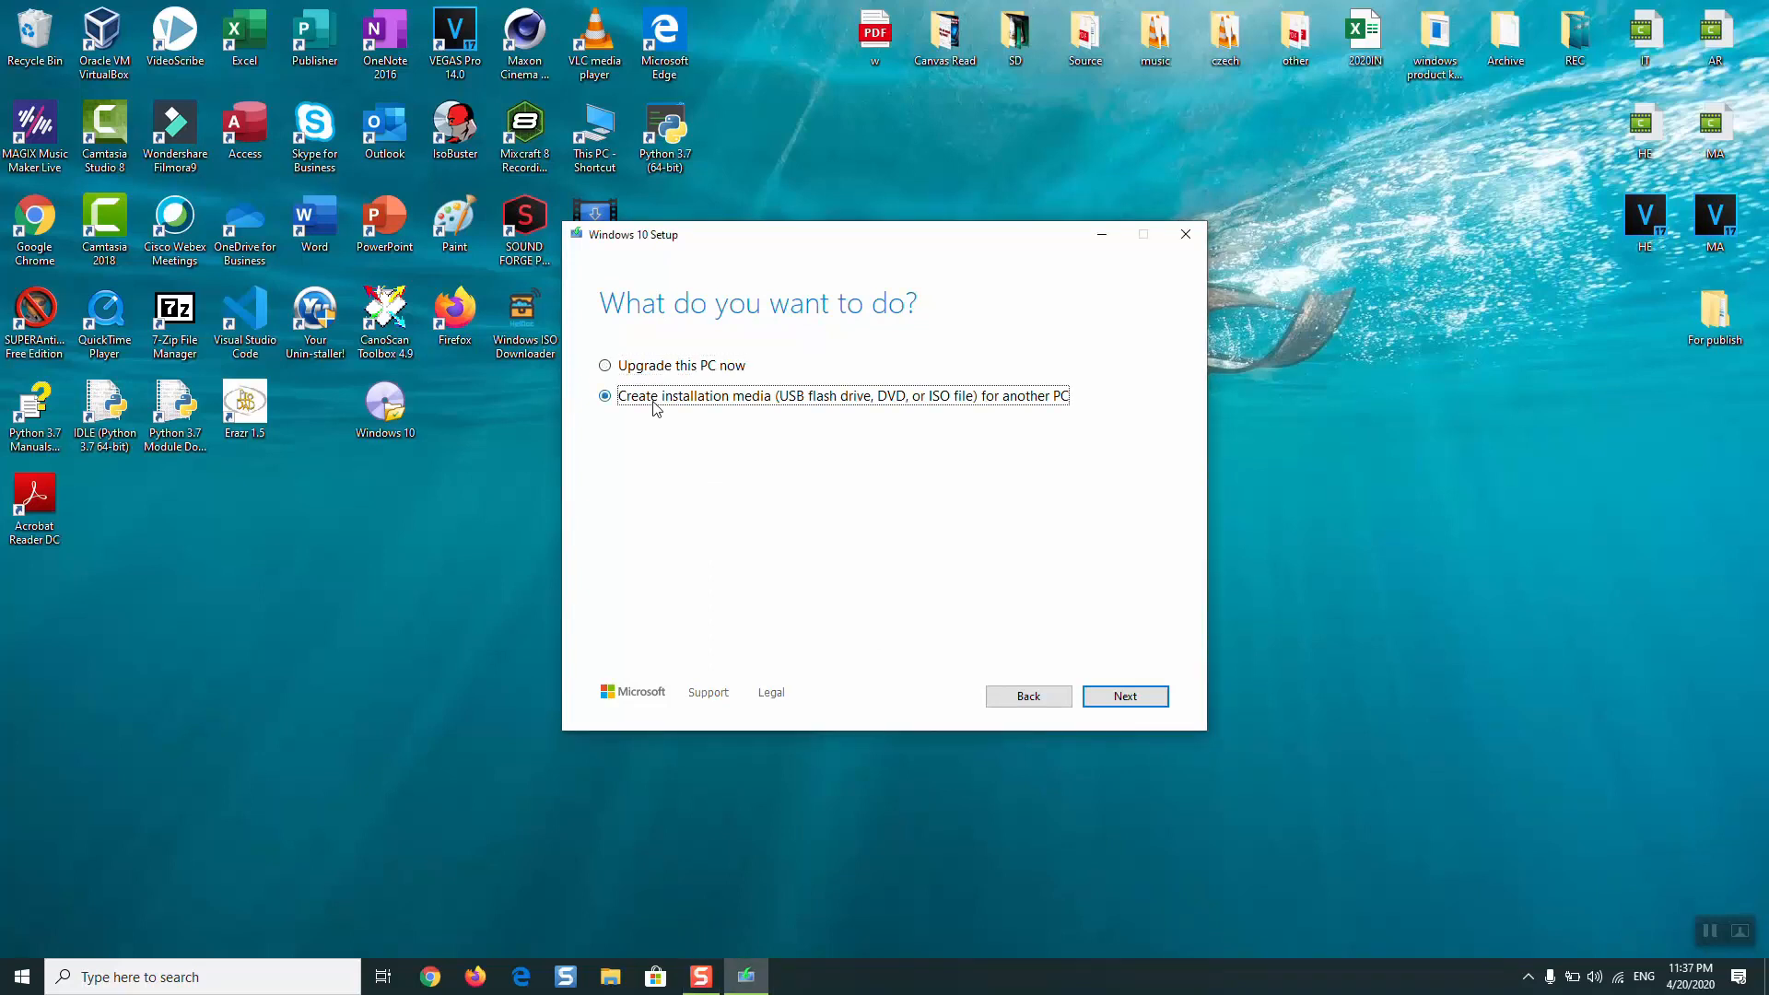
{"action": "left_click", "coordinate": [1124, 694]}
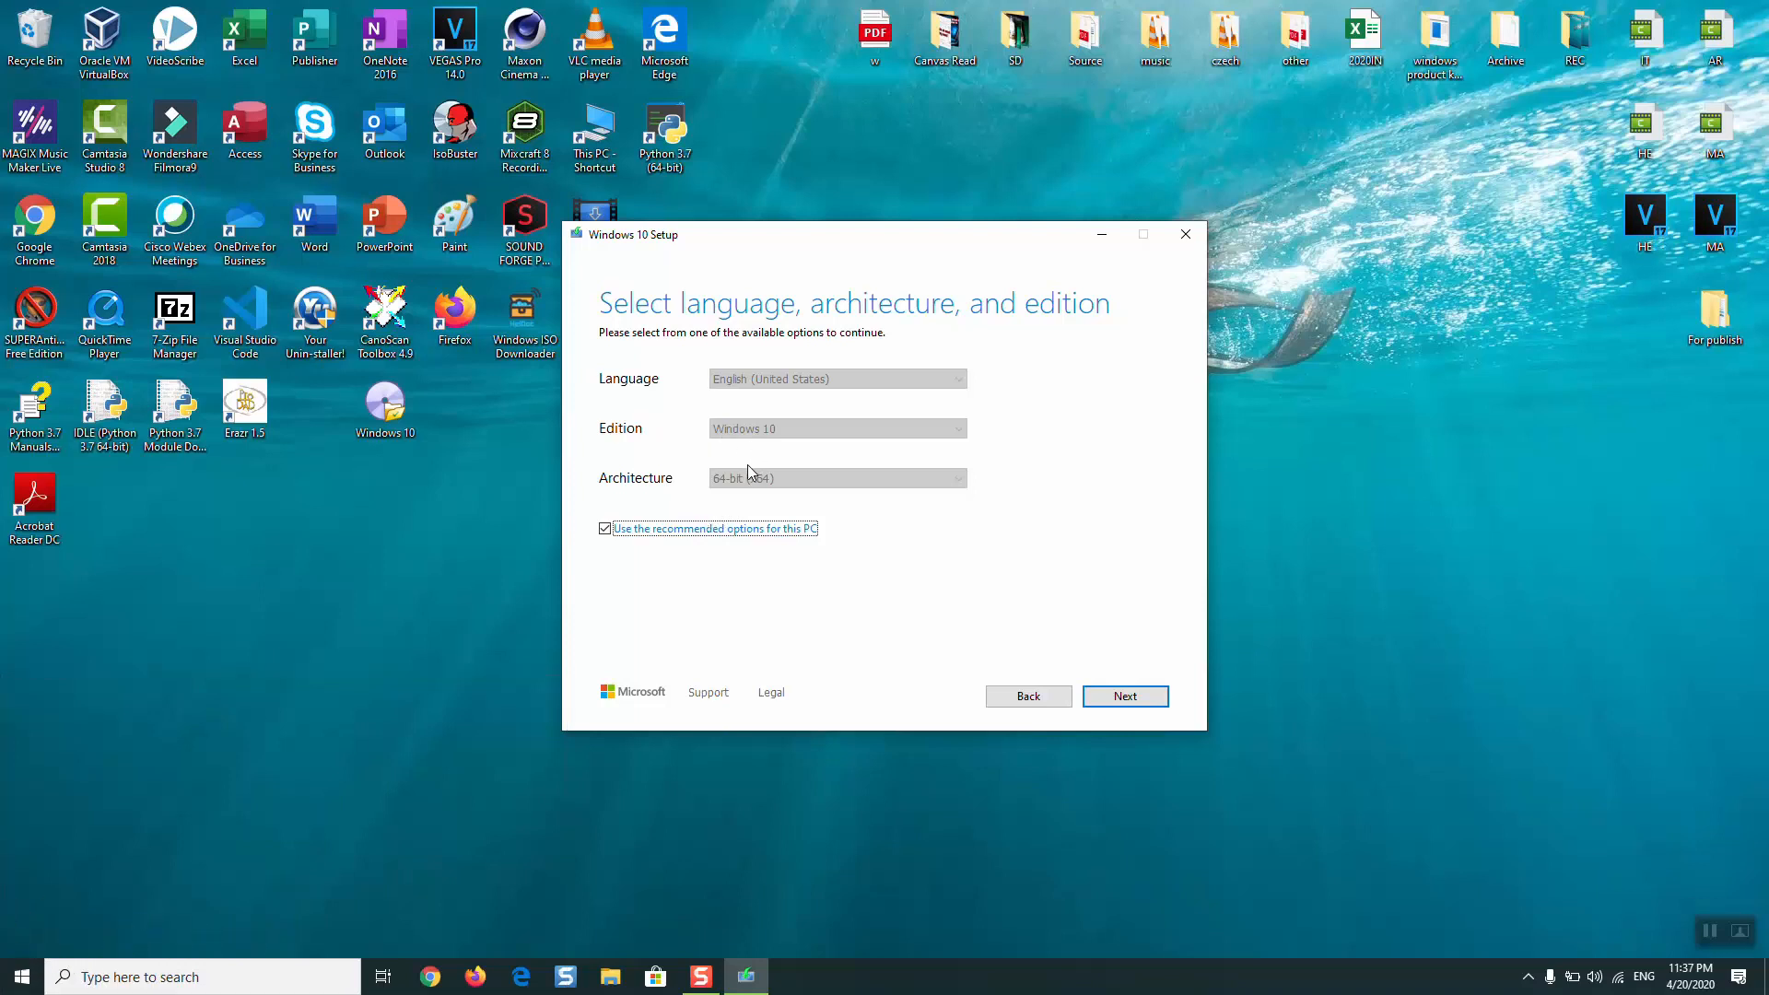
Turn off the recommended options for this PC and set the language to français (France), keeping the Windows 10 edition.
{"action": "left_click", "coordinate": [637, 532]}
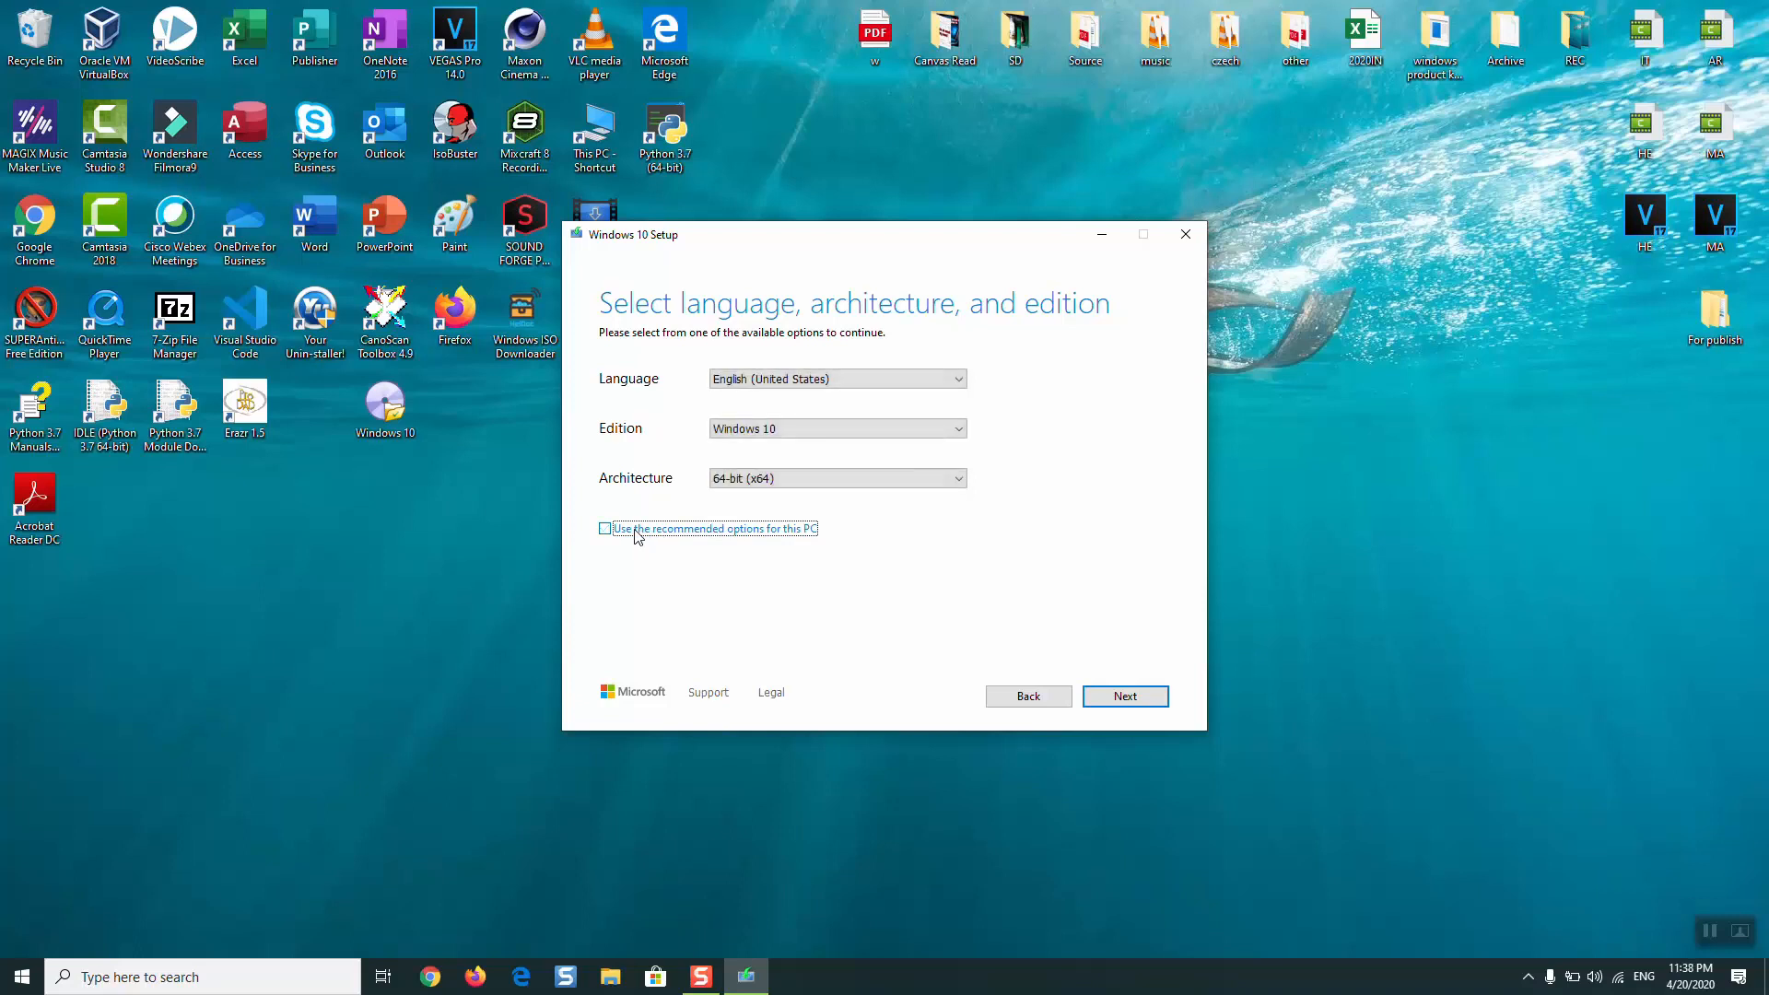
{"action": "left_click", "coordinate": [827, 388]}
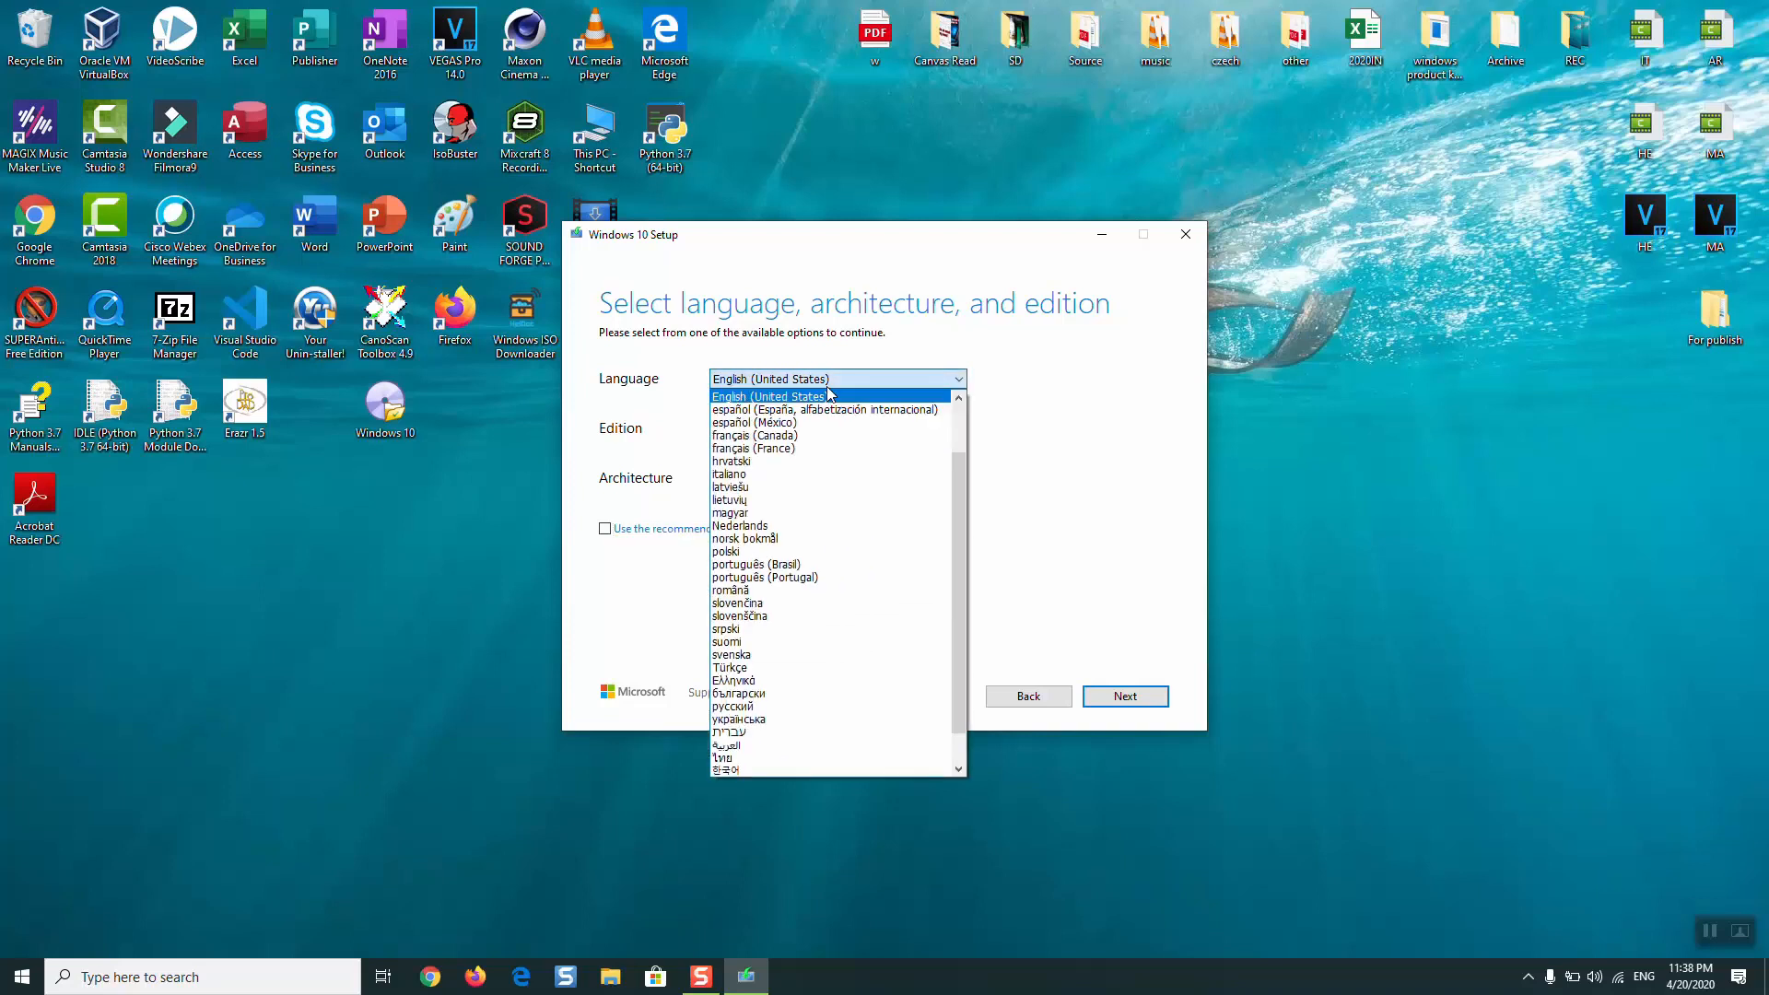
{"action": "left_click", "coordinate": [834, 449]}
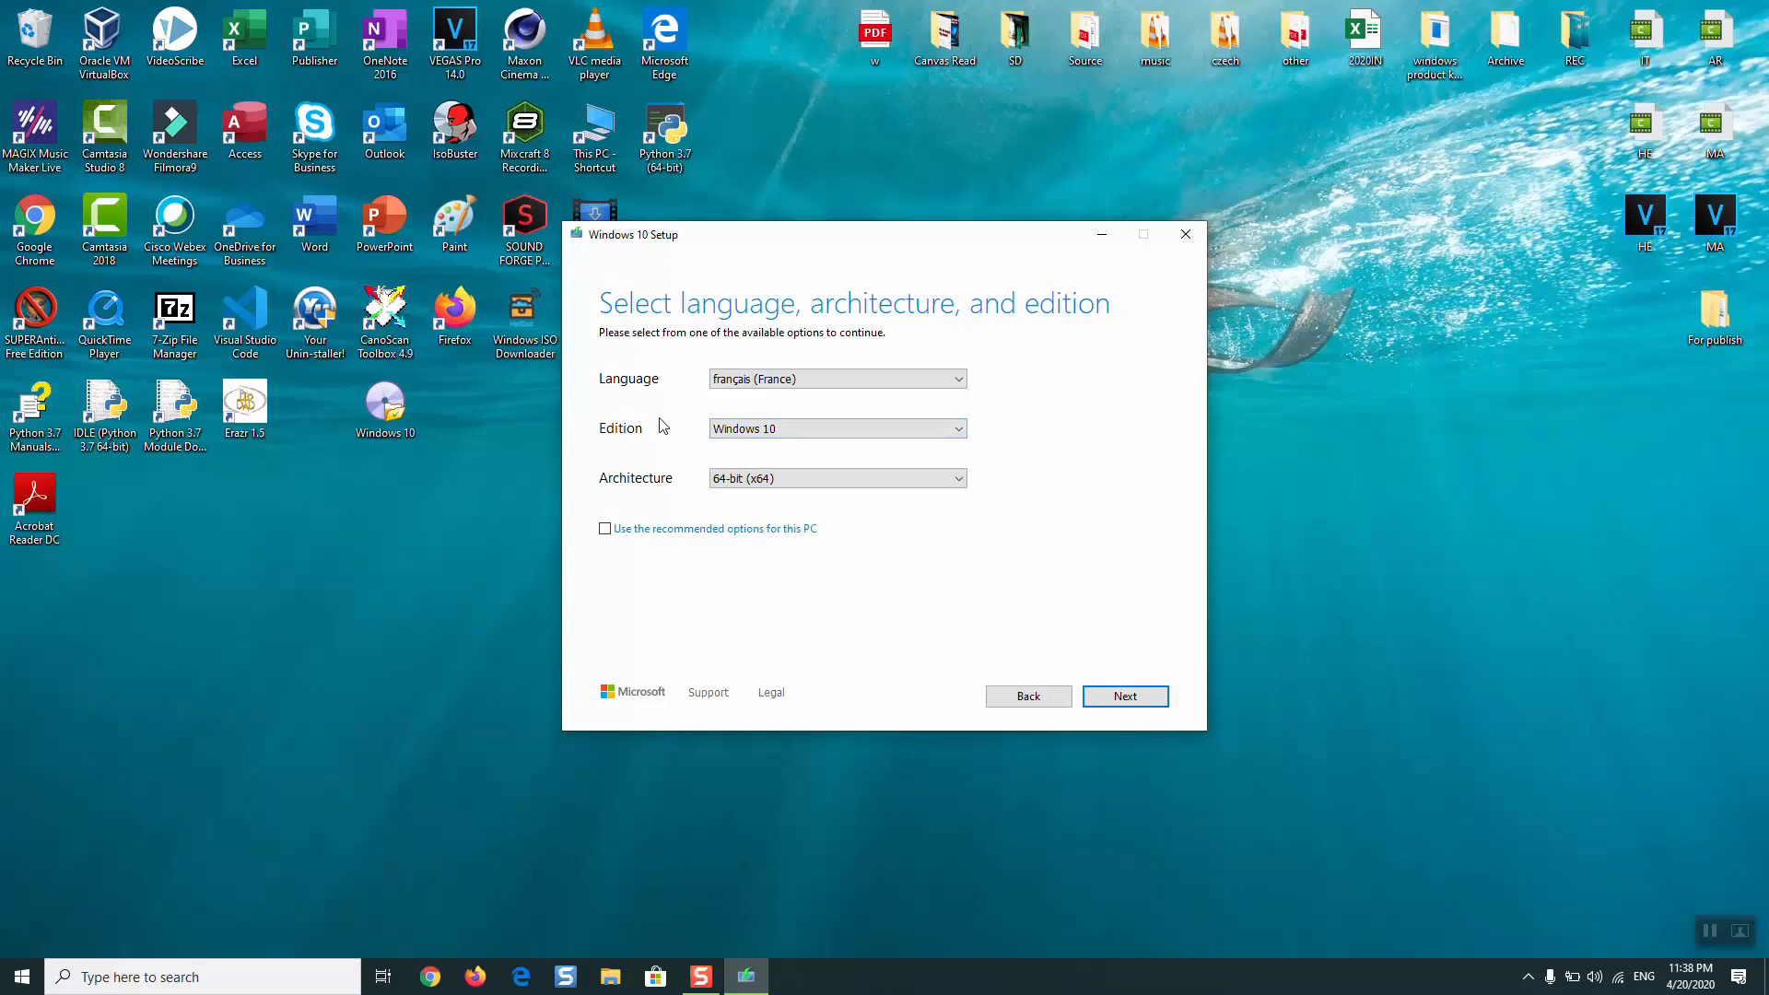
{"action": "left_click", "coordinate": [725, 431]}
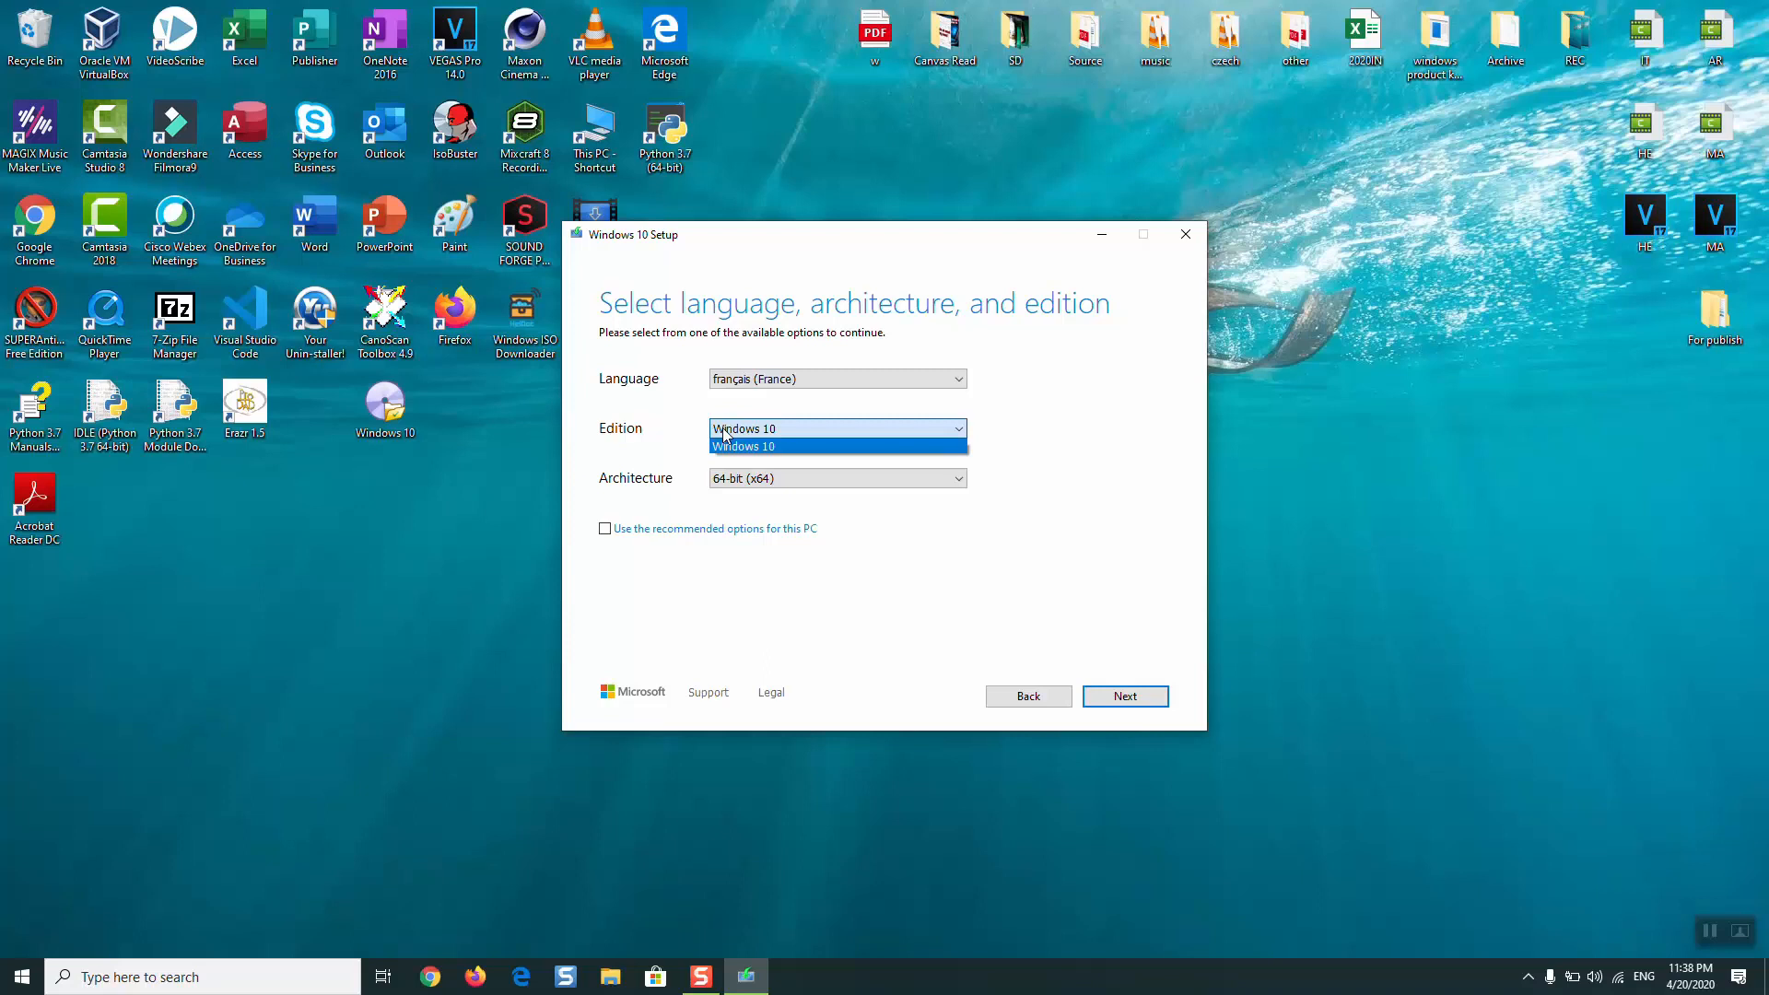
{"action": "left_click", "coordinate": [770, 572]}
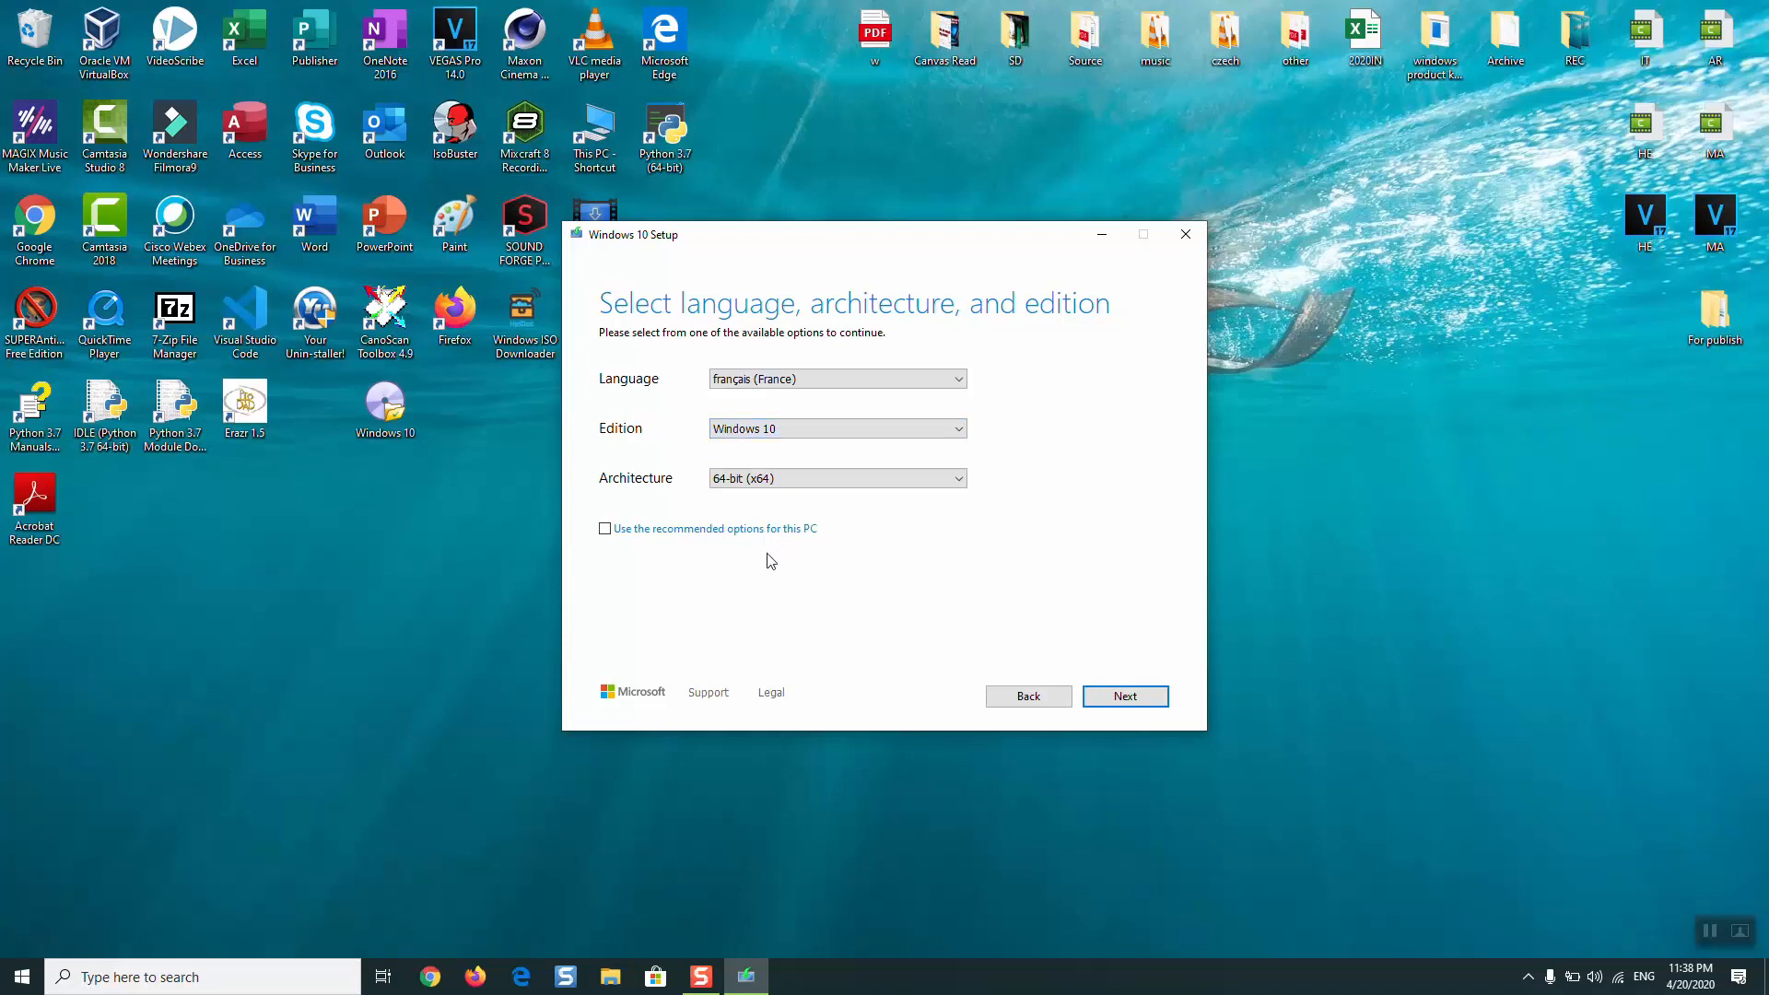
Set the architecture to 32-bit (x86) and continue to the media selection.
{"action": "left_click", "coordinate": [775, 479]}
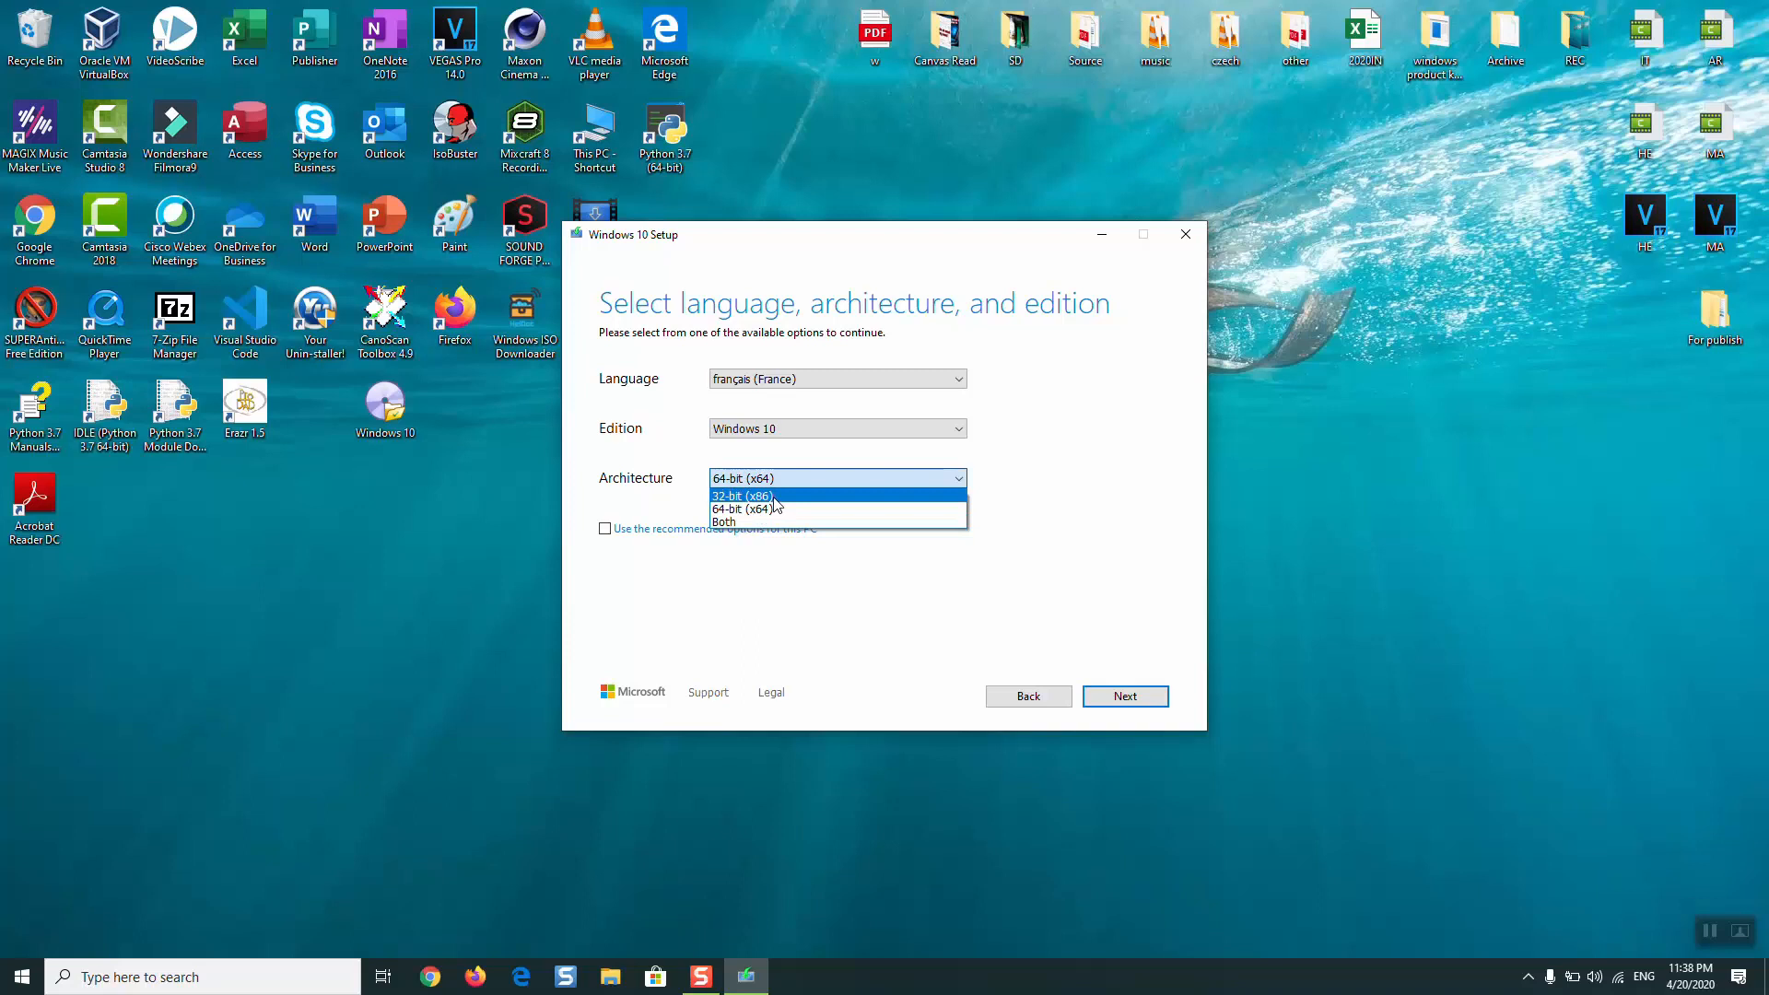
{"action": "left_click", "coordinate": [742, 496]}
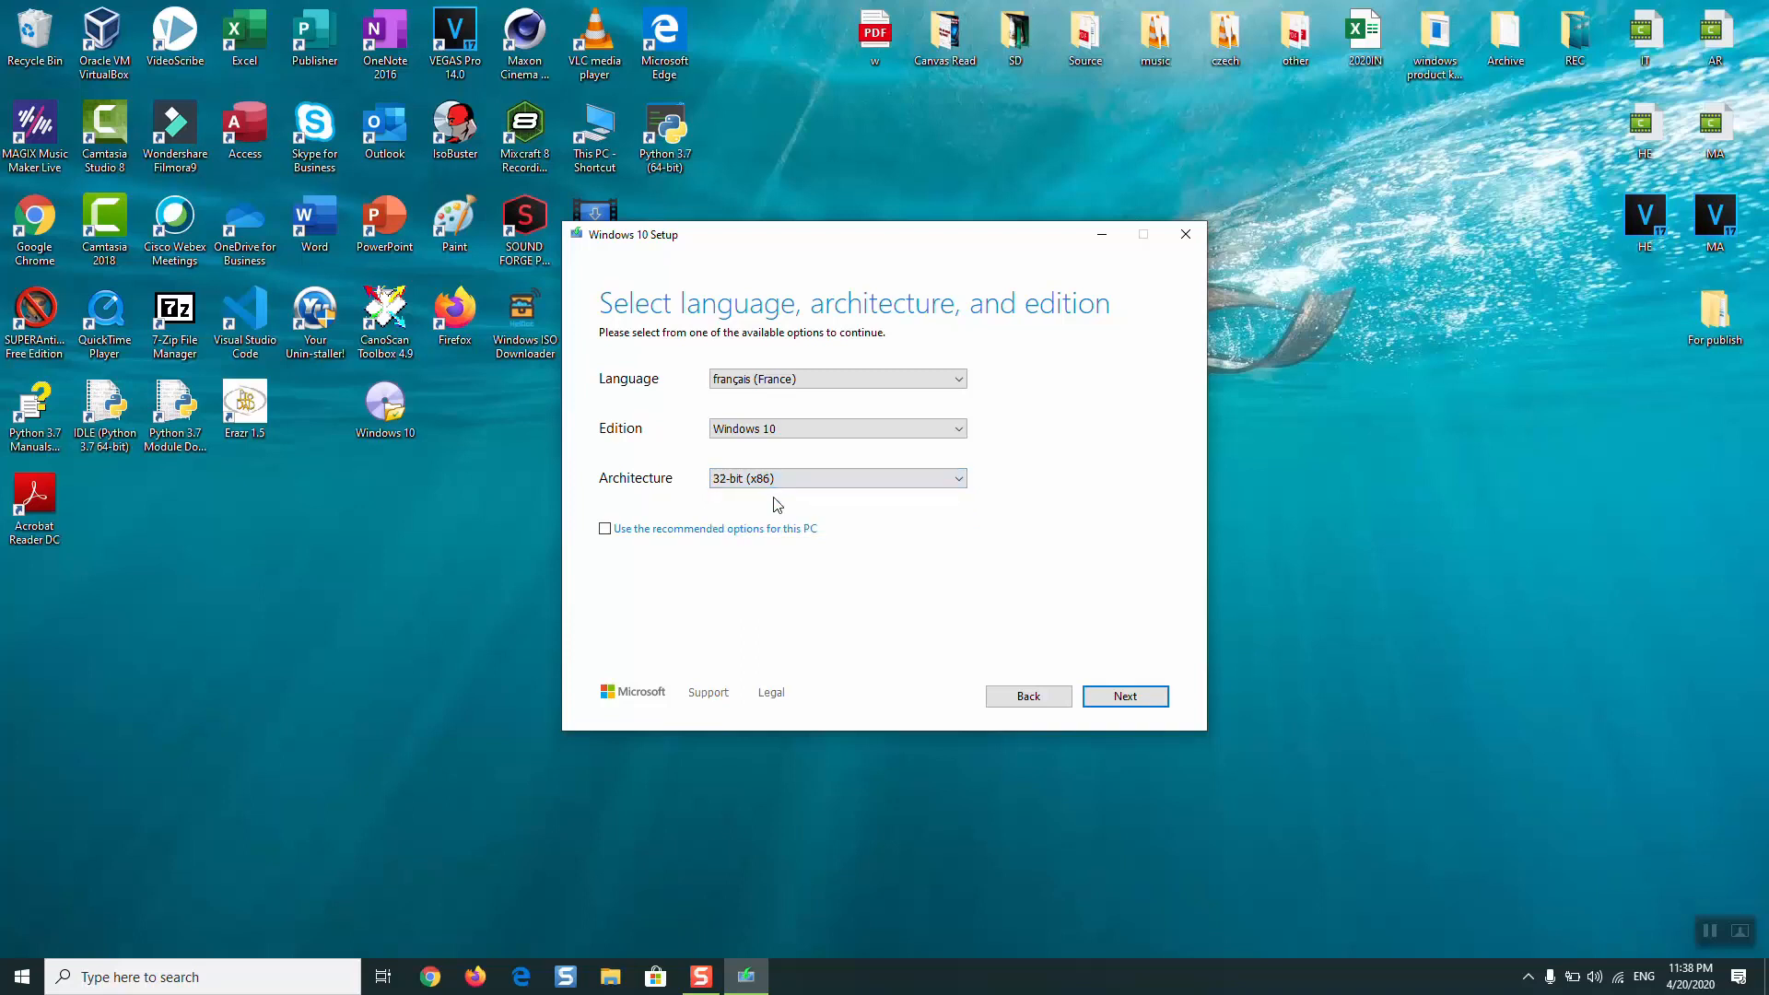
{"action": "left_click", "coordinate": [1126, 696]}
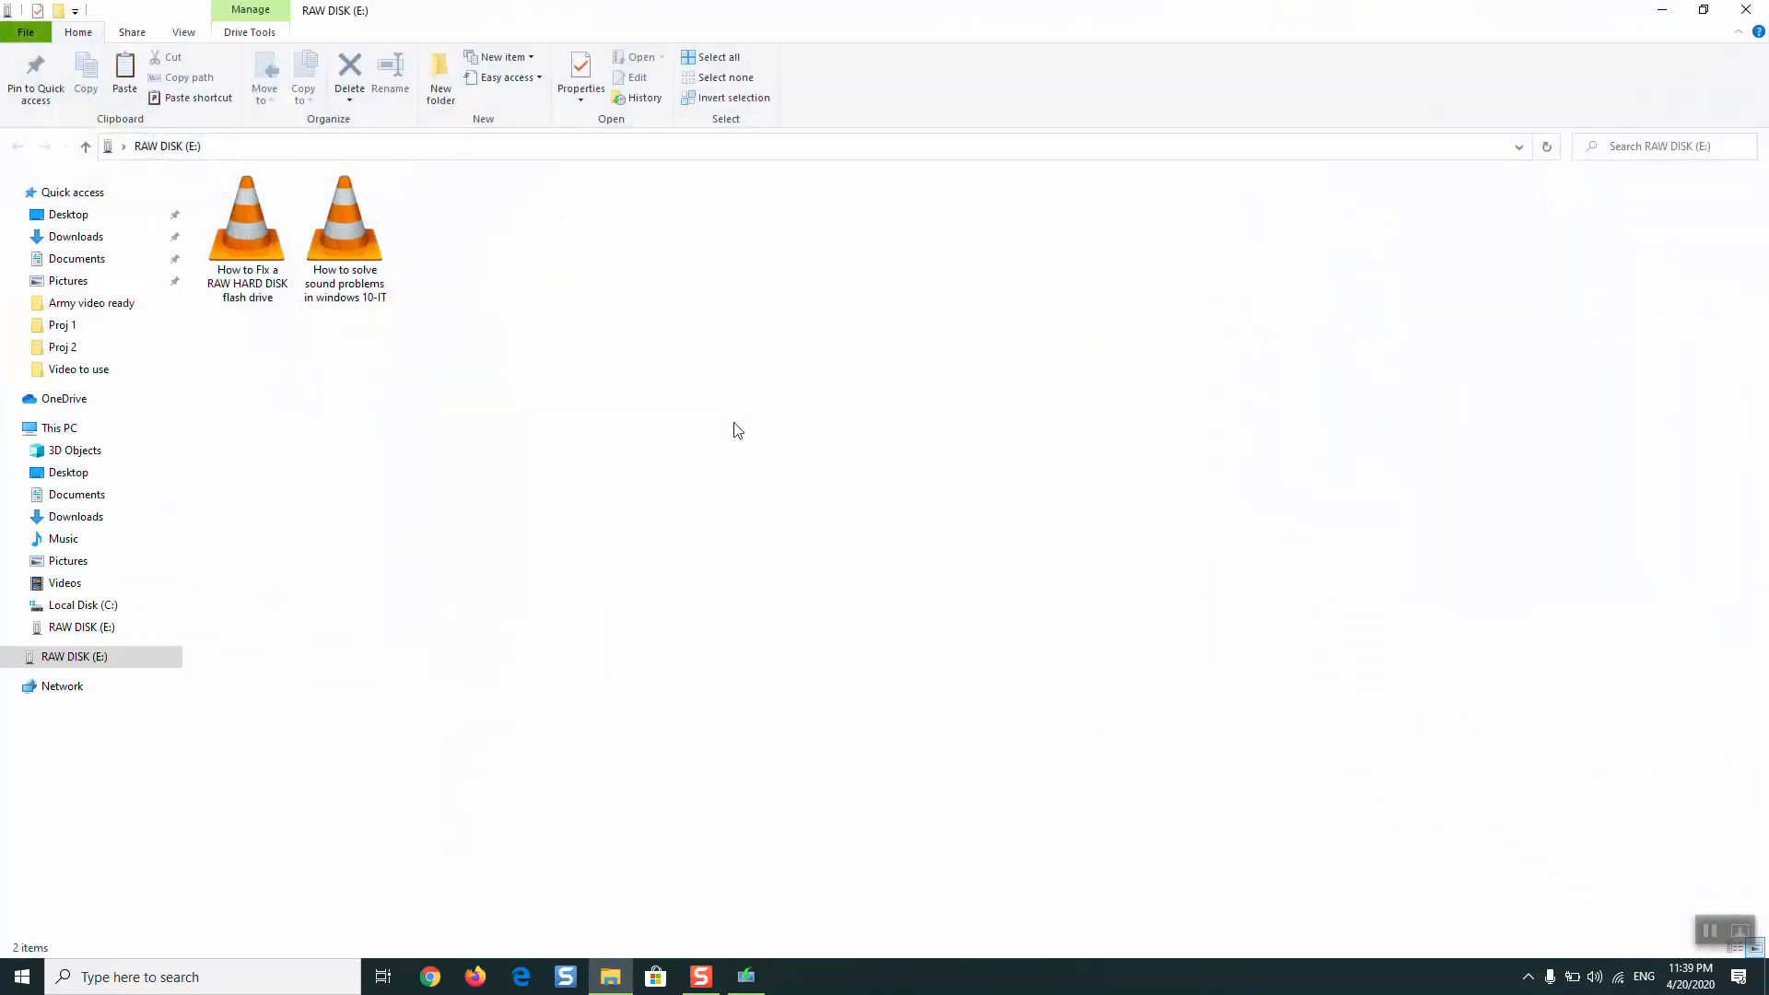
Create the installation media on the USB flash drive E: (RAW DISK) and finish the setup.
{"action": "left_click", "coordinate": [1746, 9]}
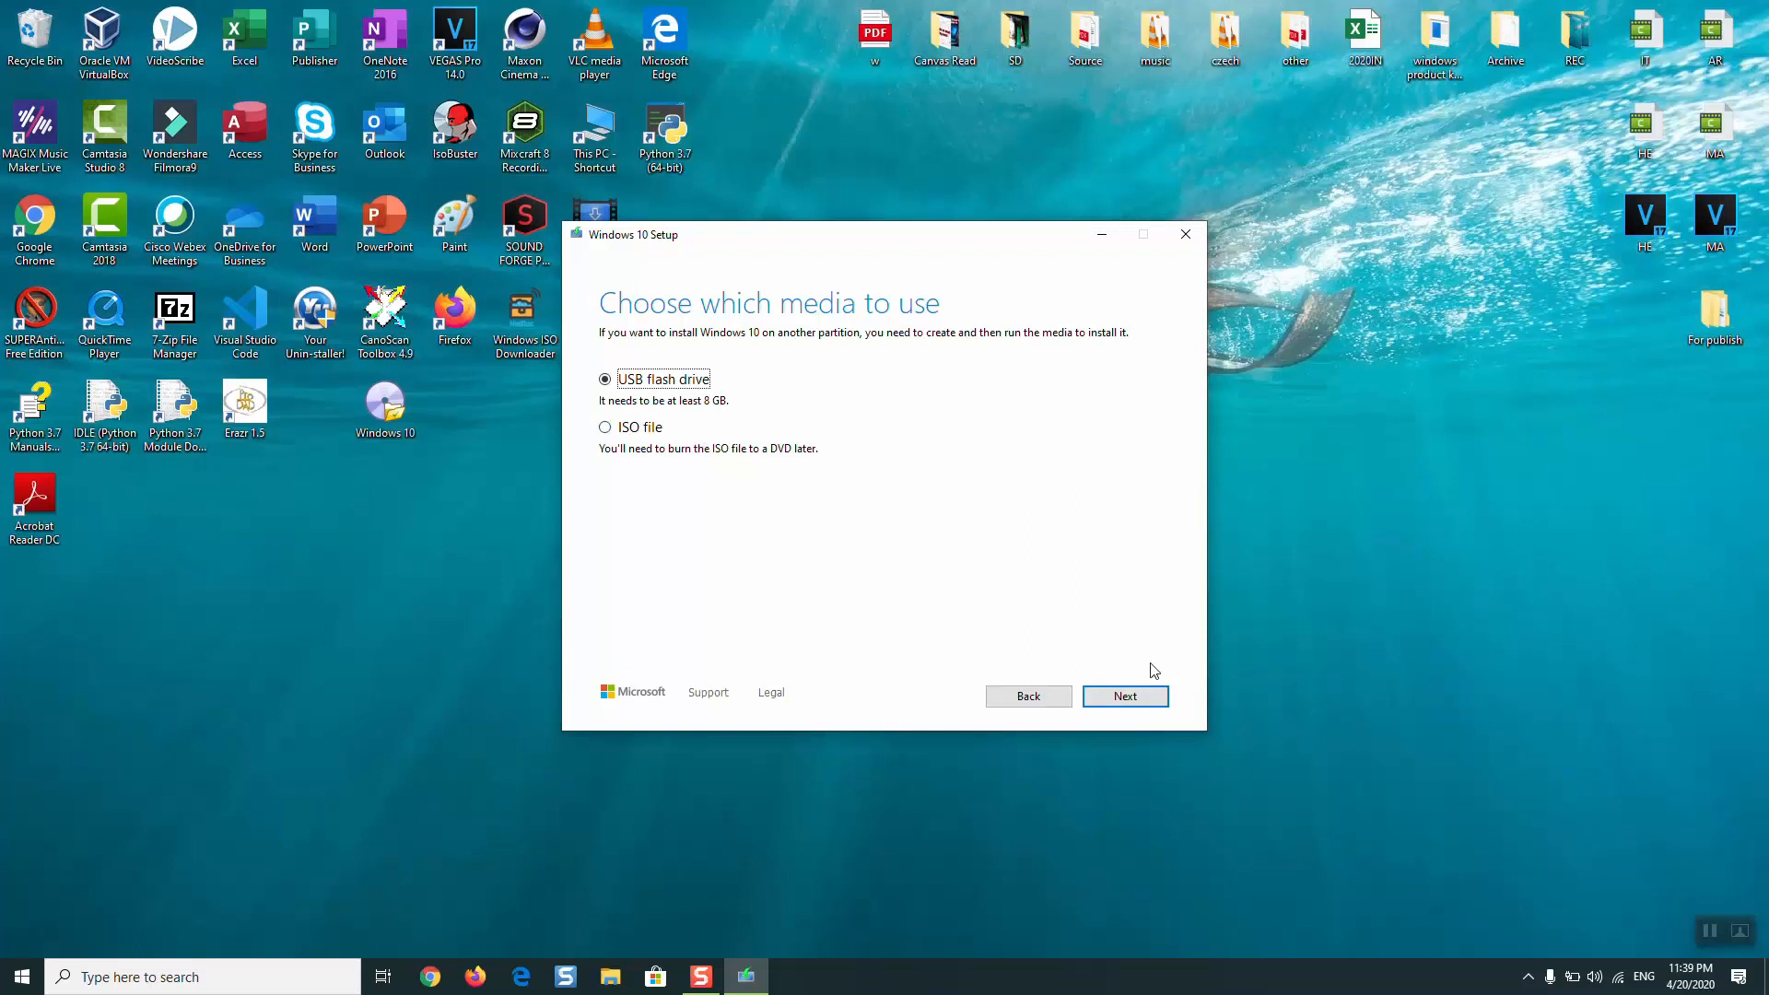
{"action": "left_click", "coordinate": [1126, 705]}
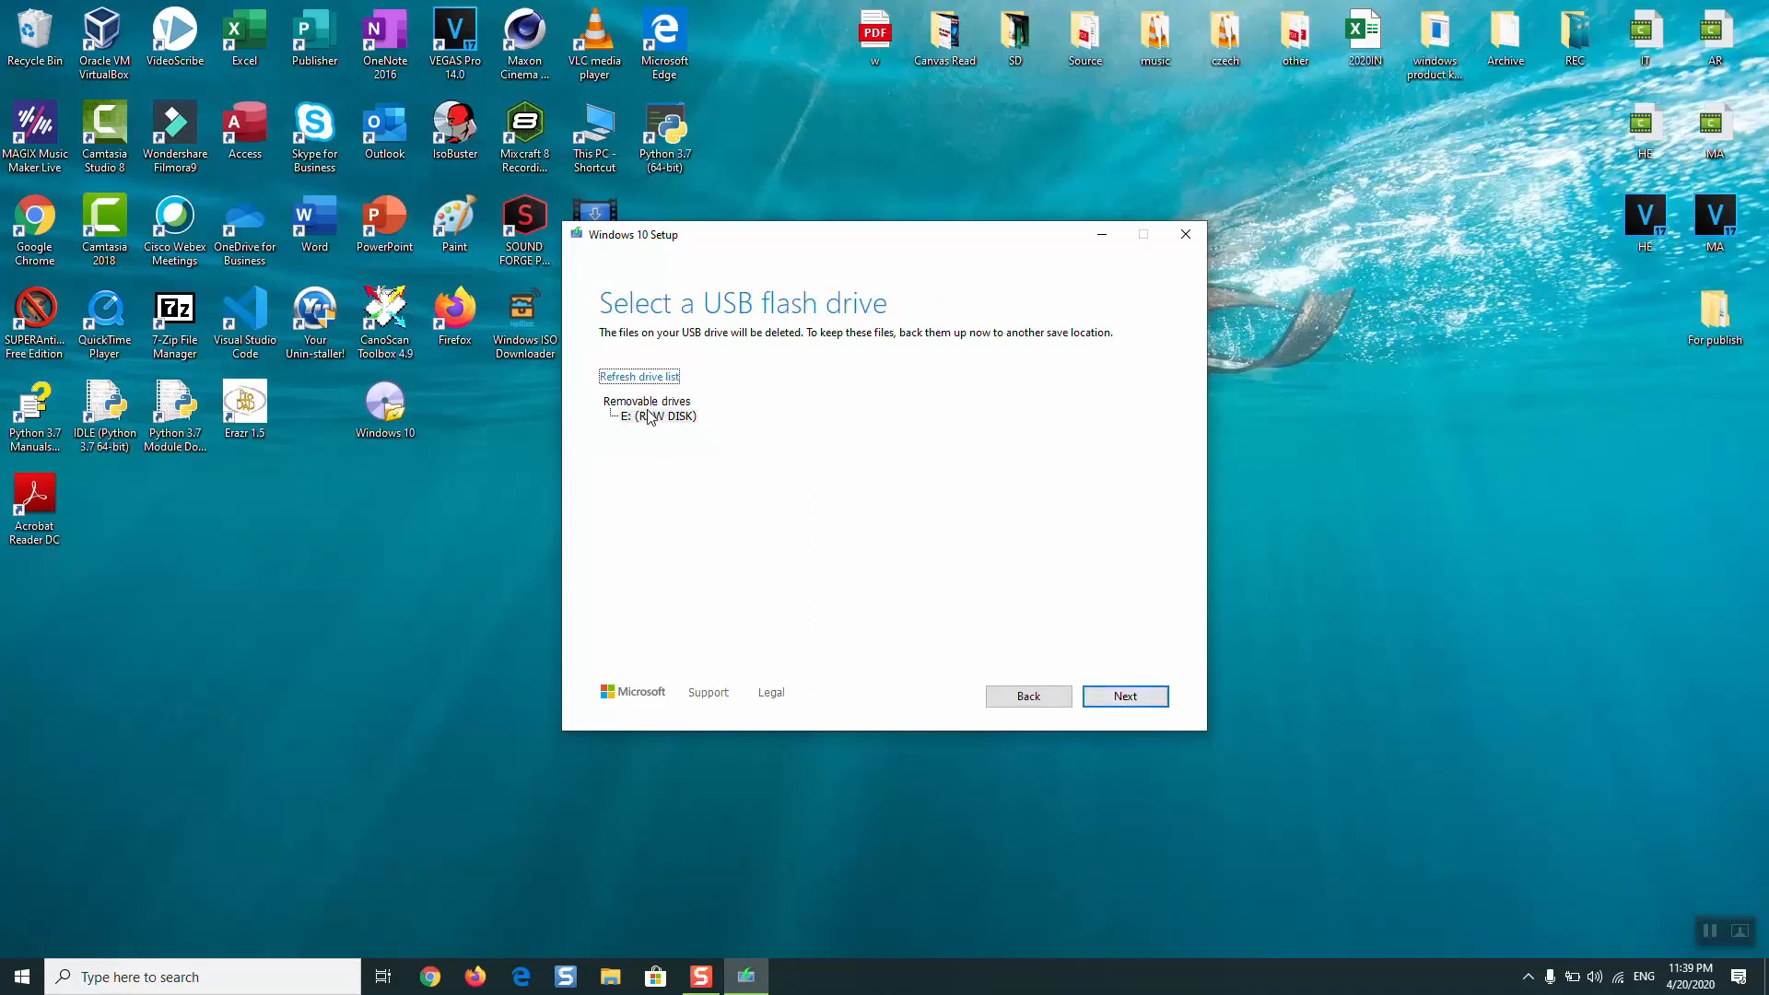
{"action": "left_click", "coordinate": [648, 419]}
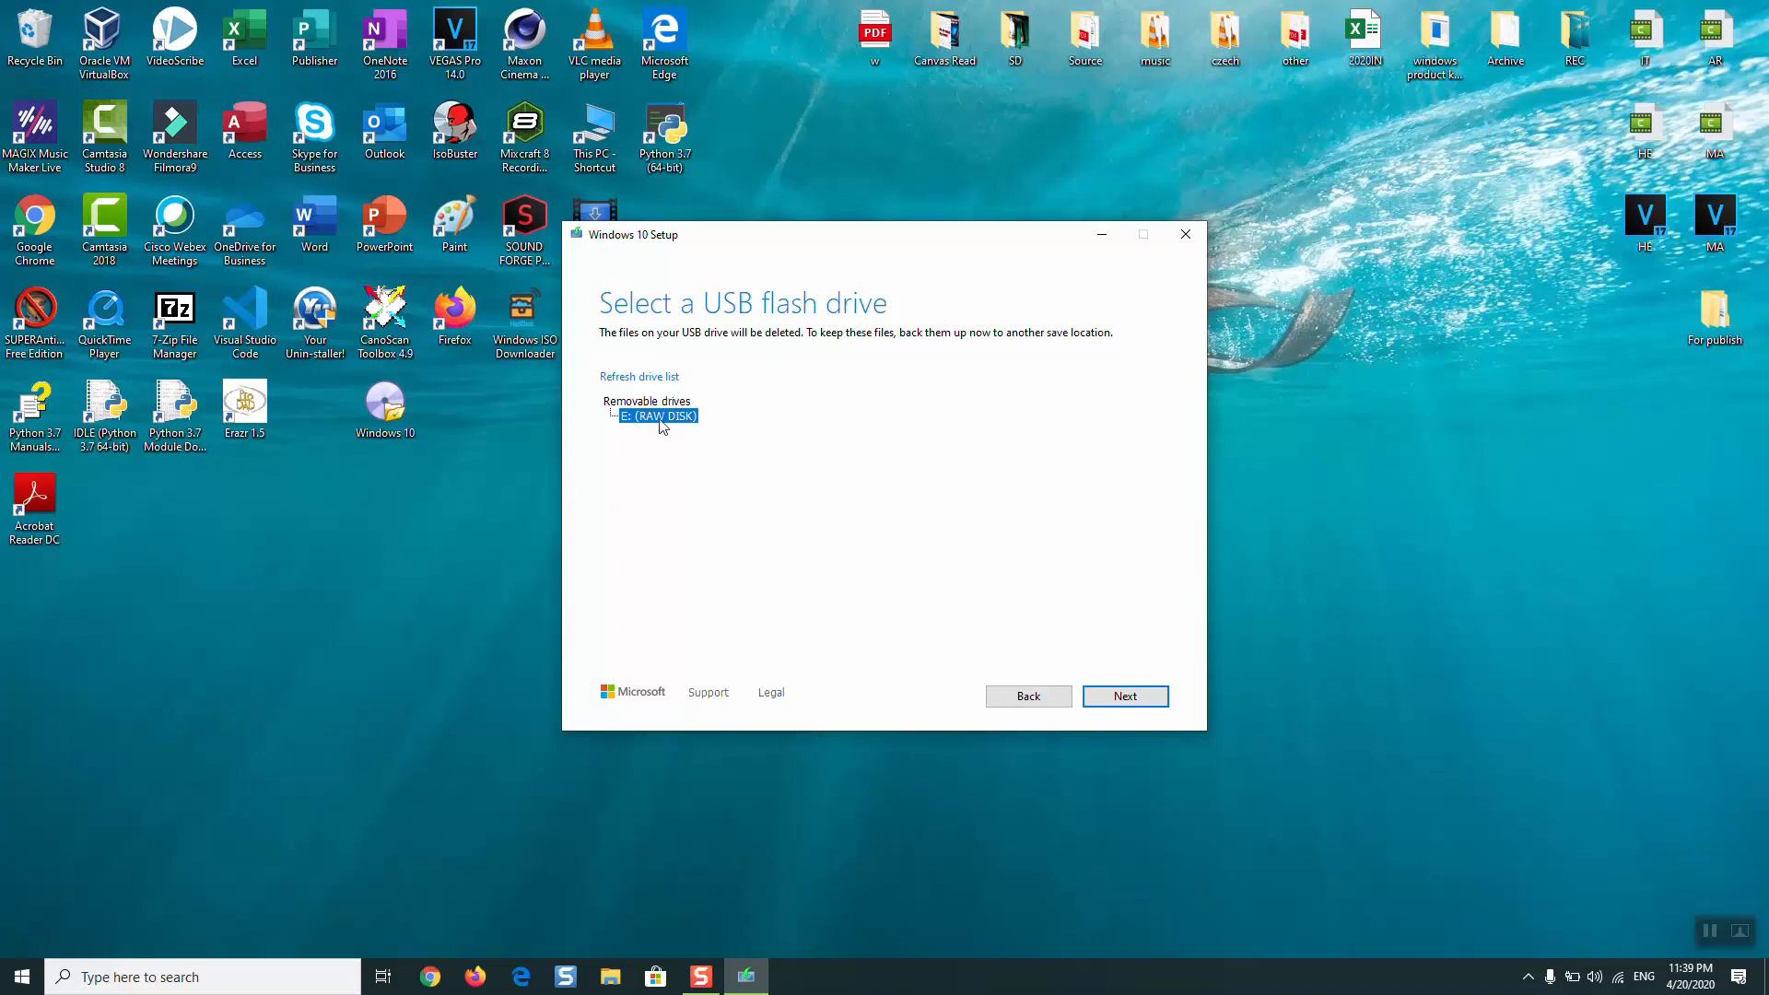
{"action": "left_click", "coordinate": [632, 379]}
{"action": "left_click", "coordinate": [1160, 698]}
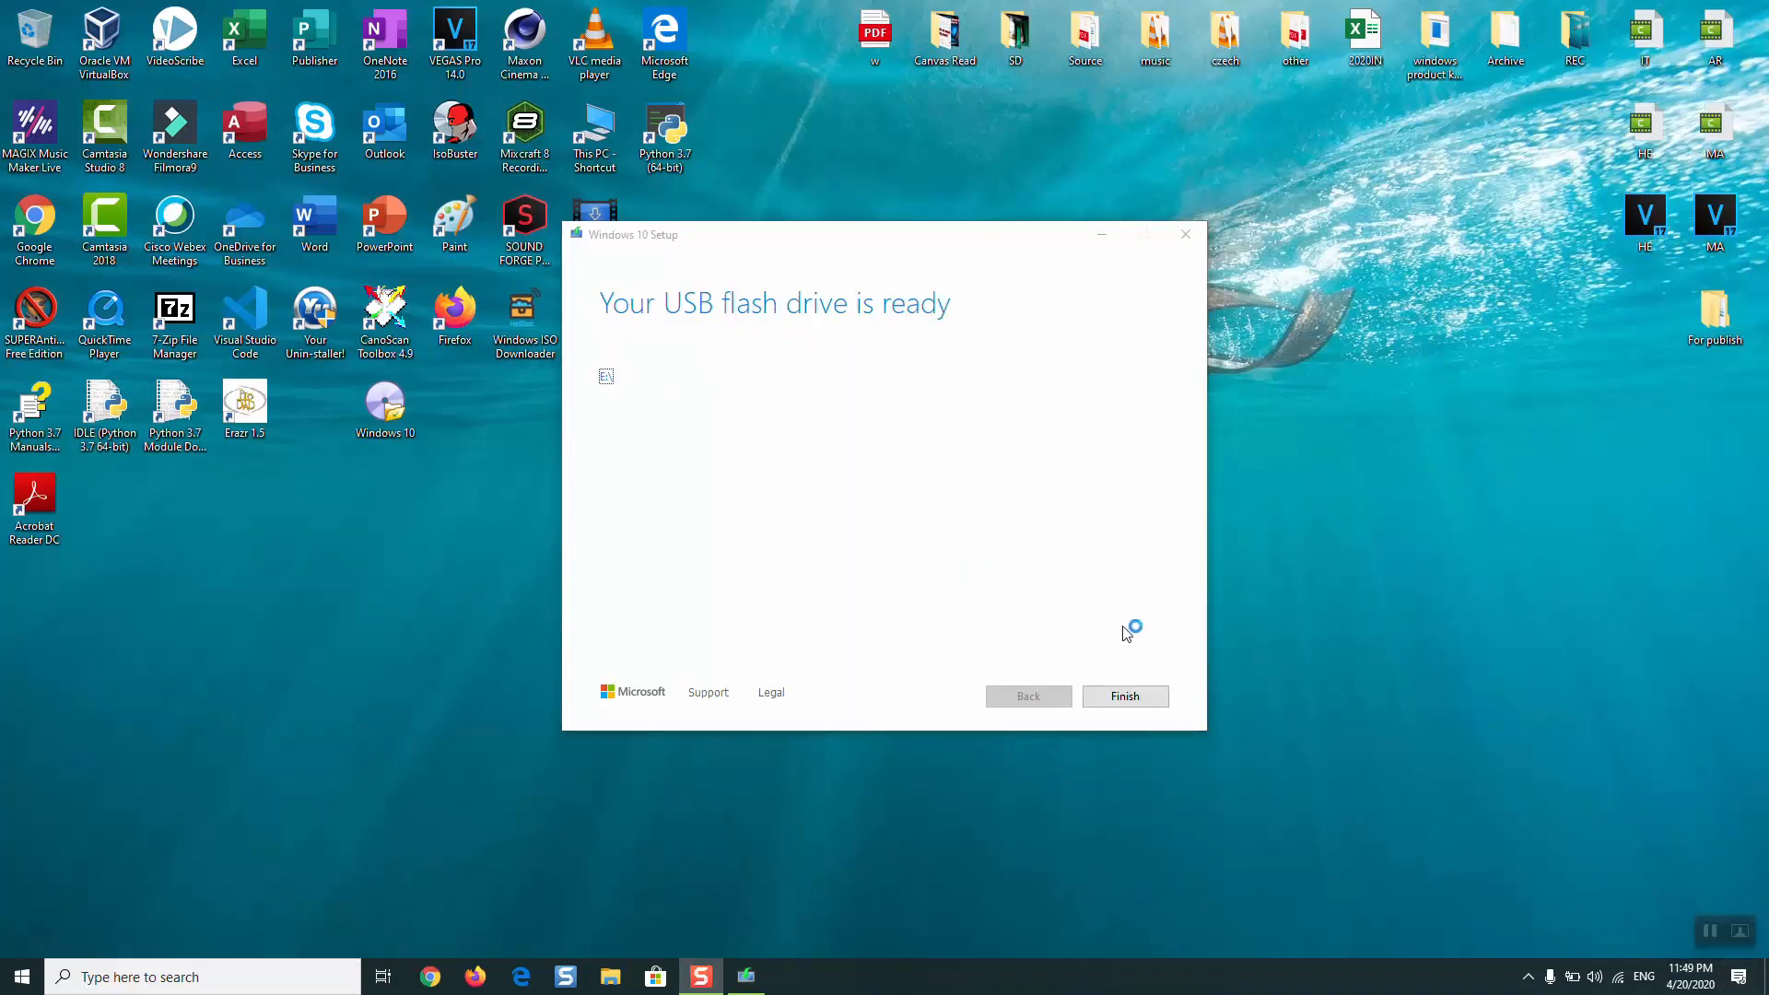
{"action": "left_click", "coordinate": [1112, 700]}
{"action": "left_click", "coordinate": [1109, 700]}
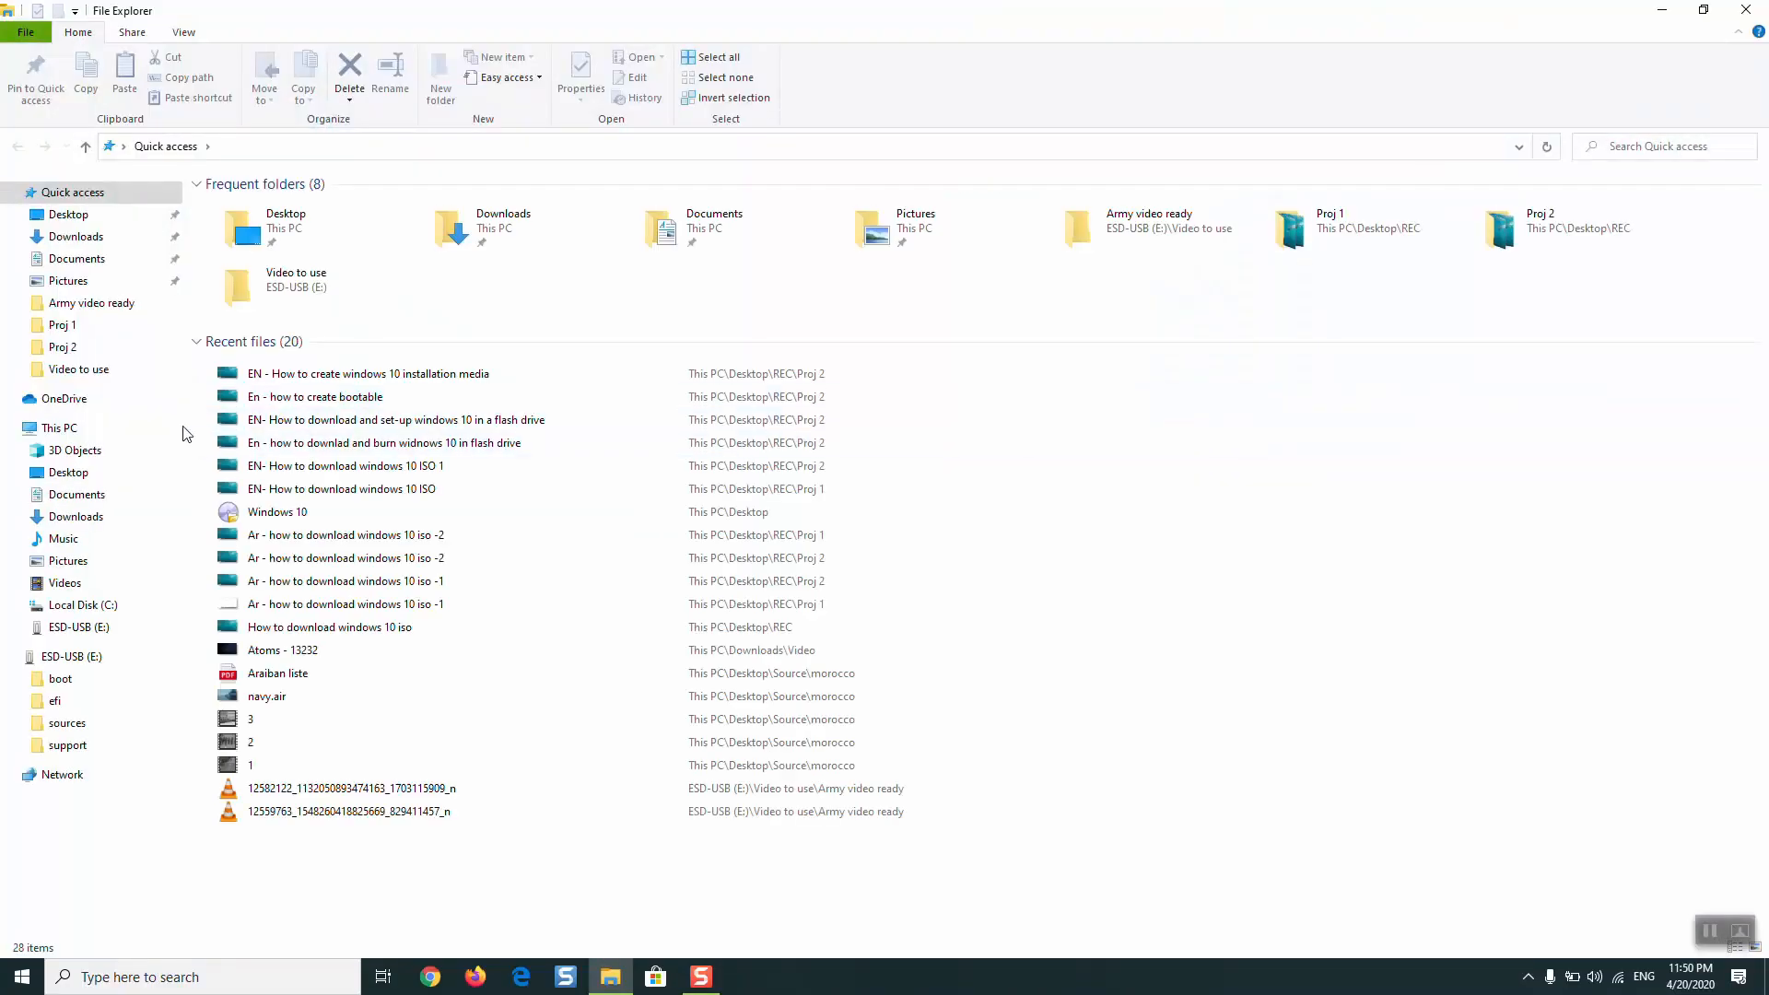
Examine the installation files on the ESD-USB (E:) drive and close File Explorer.
{"action": "left_click", "coordinate": [67, 433]}
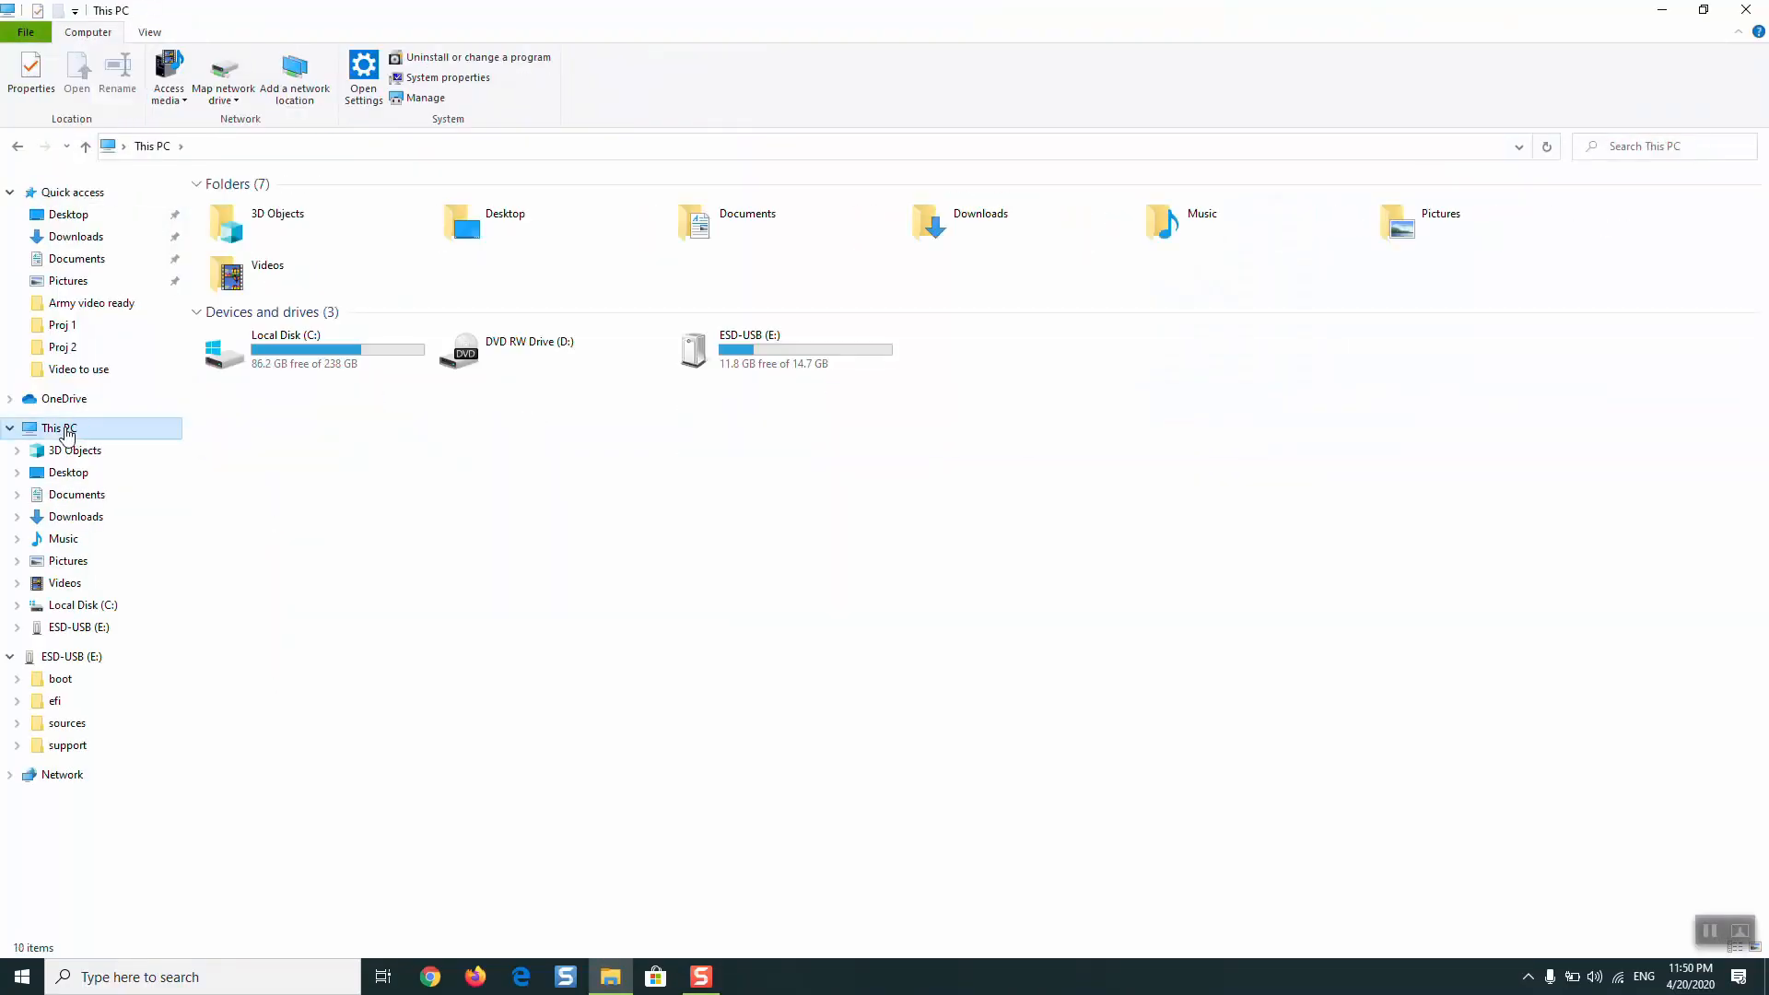
{"action": "double_click", "coordinate": [761, 368]}
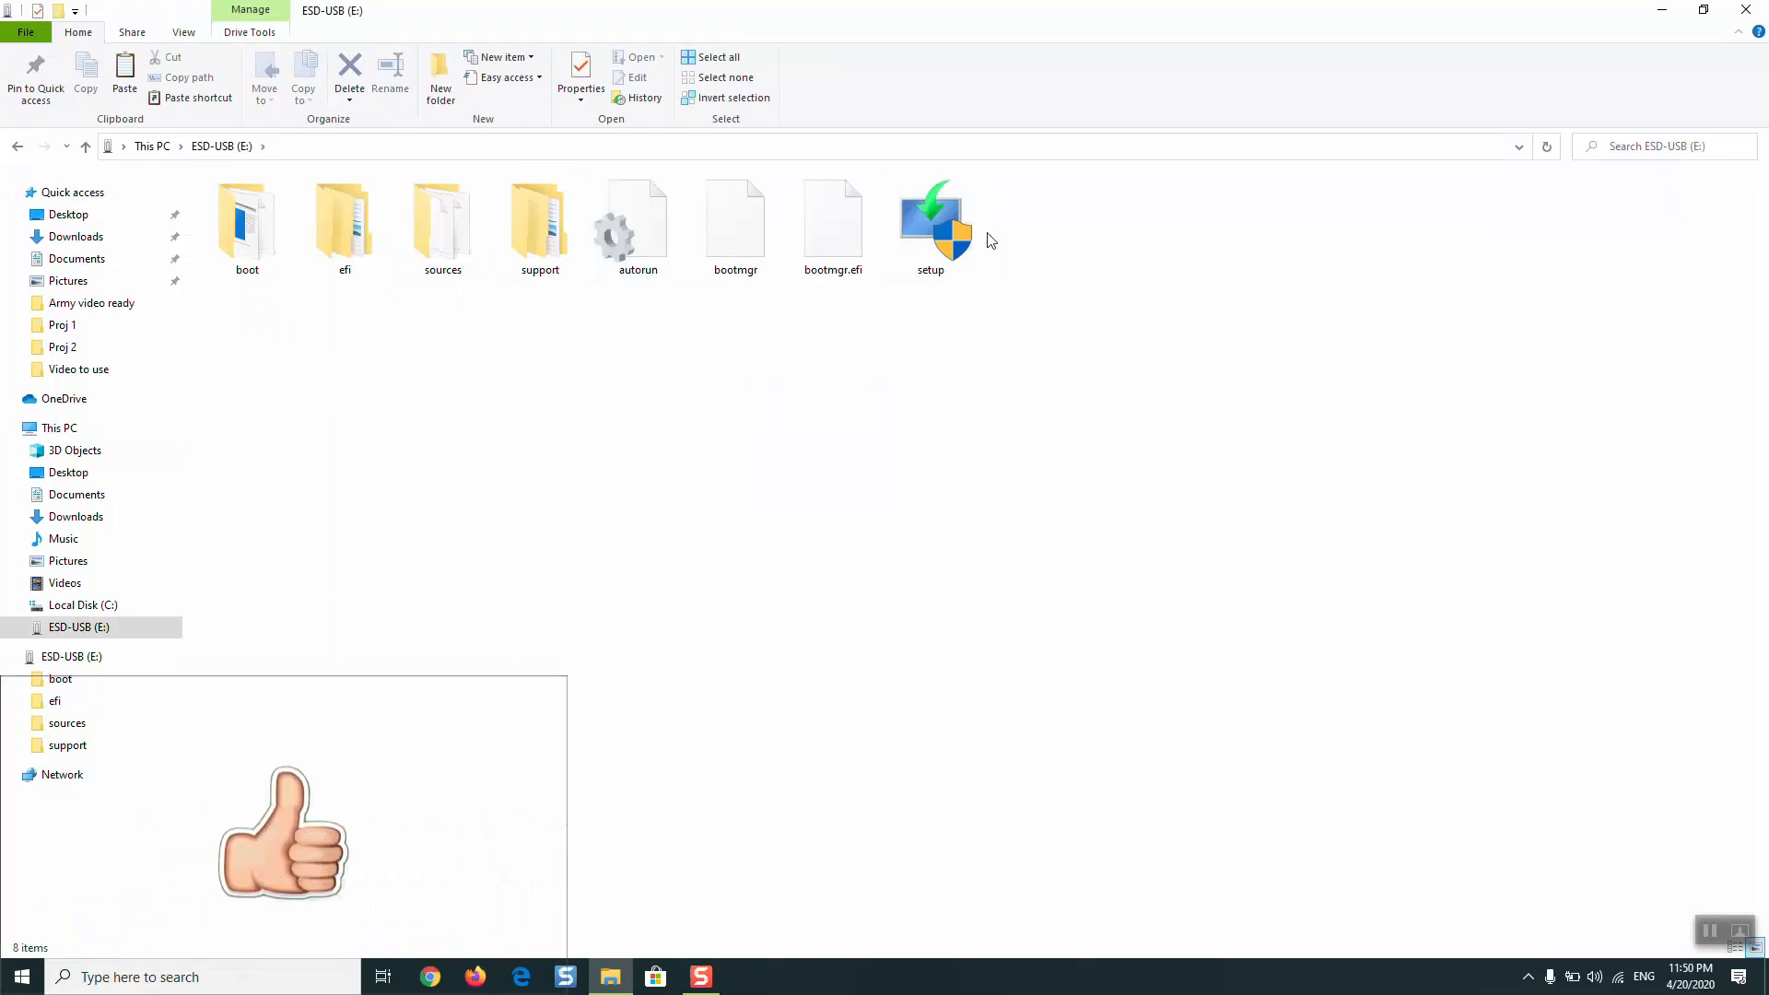
{"action": "left_click", "coordinate": [1745, 9]}
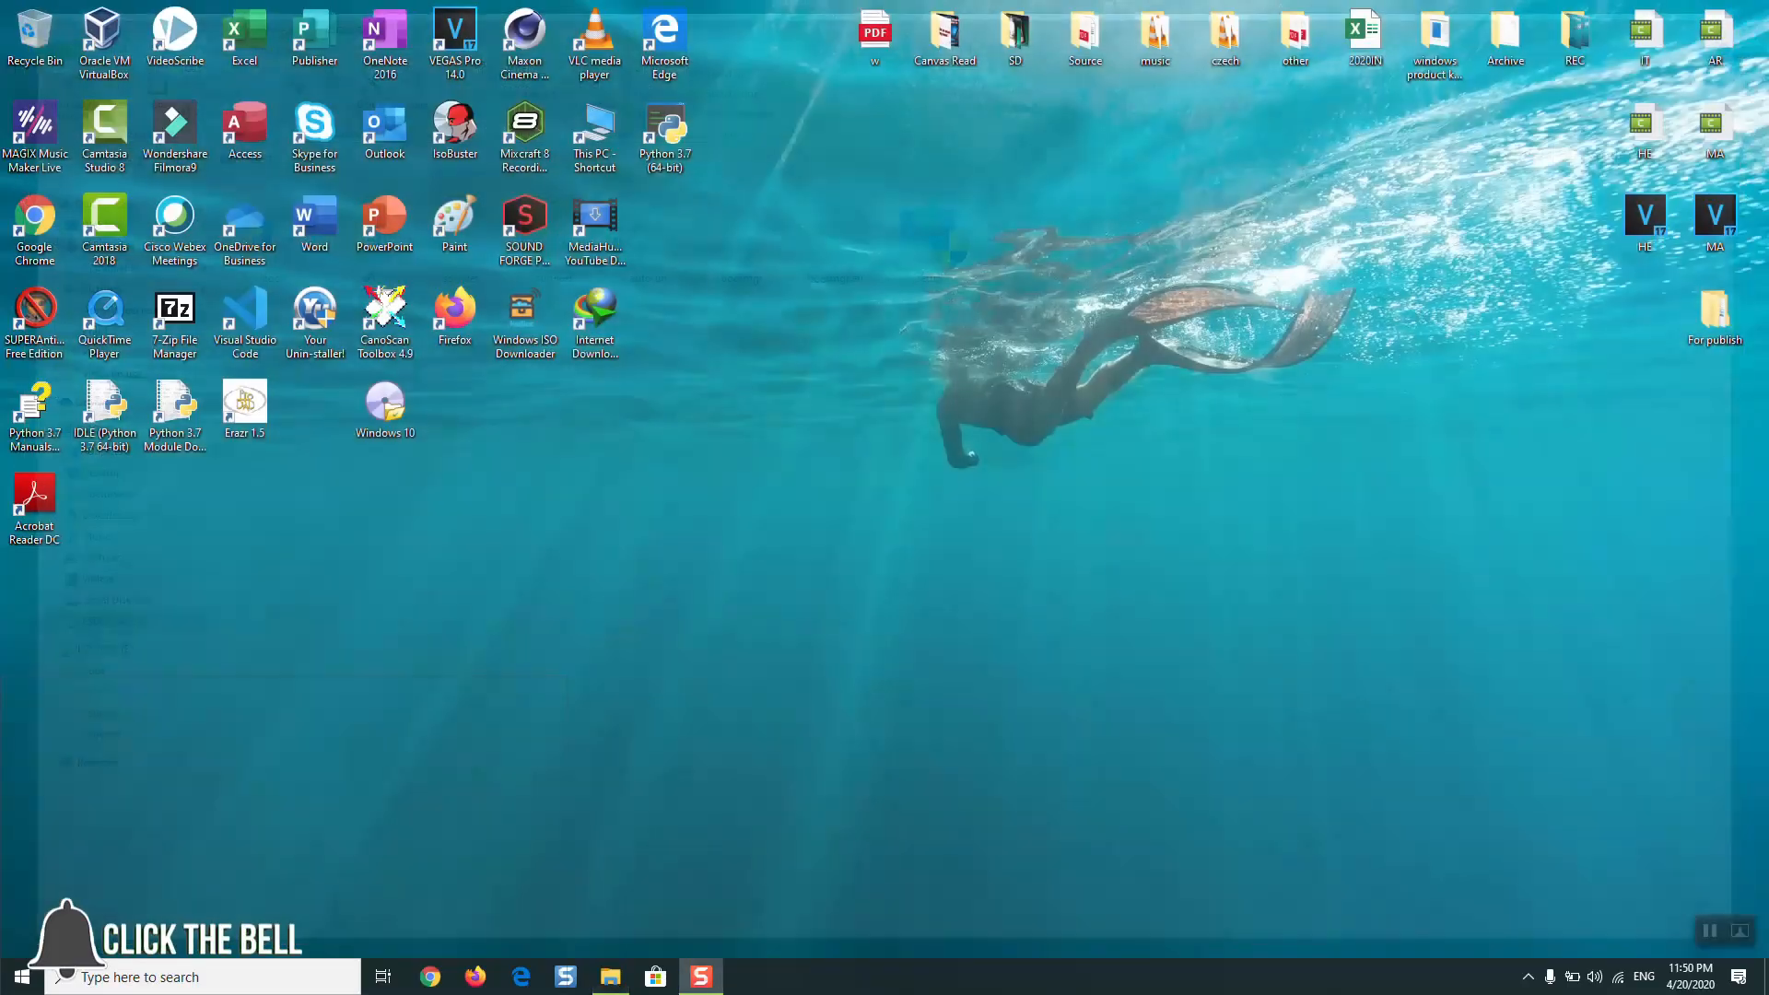